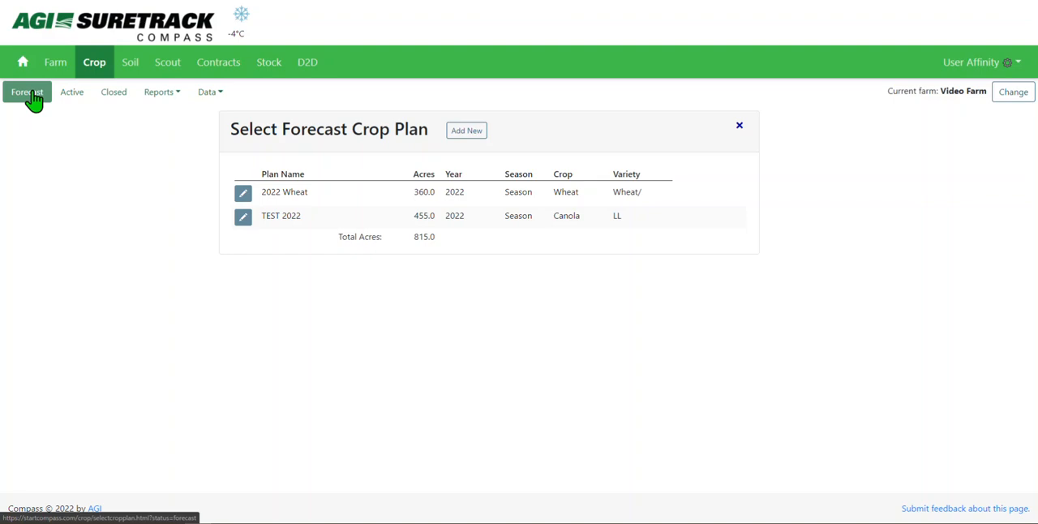
# - Open the 2022 Wheat forecast crop plan and start a new fertilizer application
pyautogui.click(243, 194)
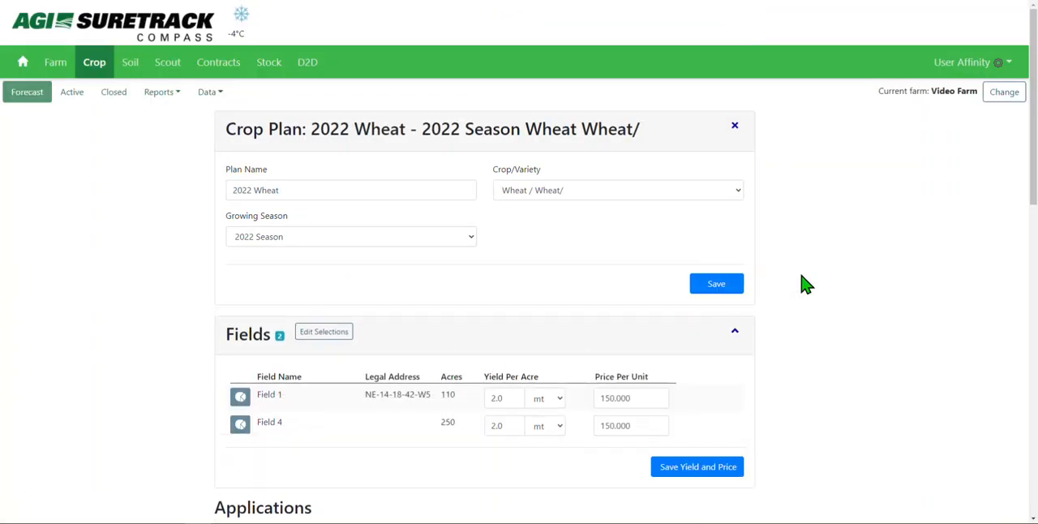
pyautogui.scroll(-2, 1033, 114)
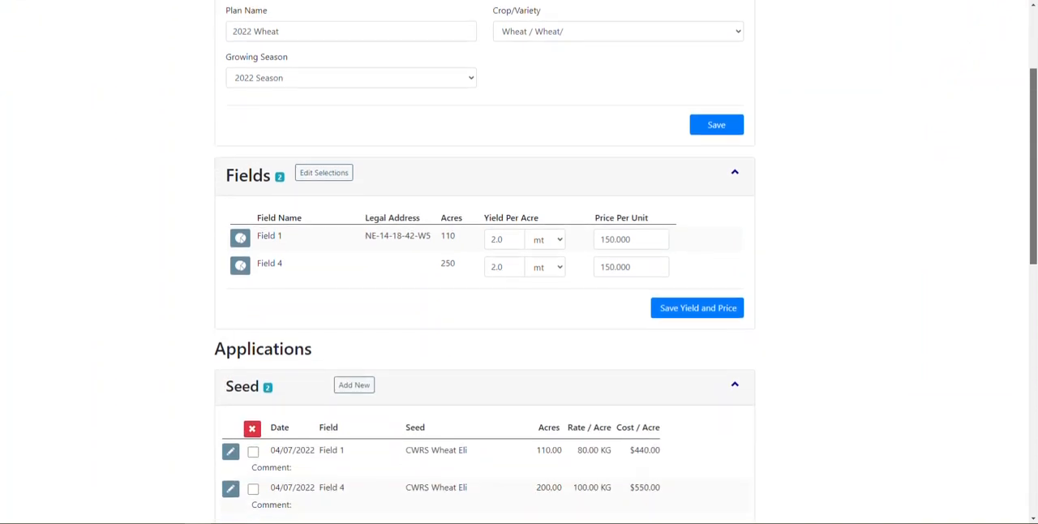
pyautogui.scroll(-5, 1028, 255)
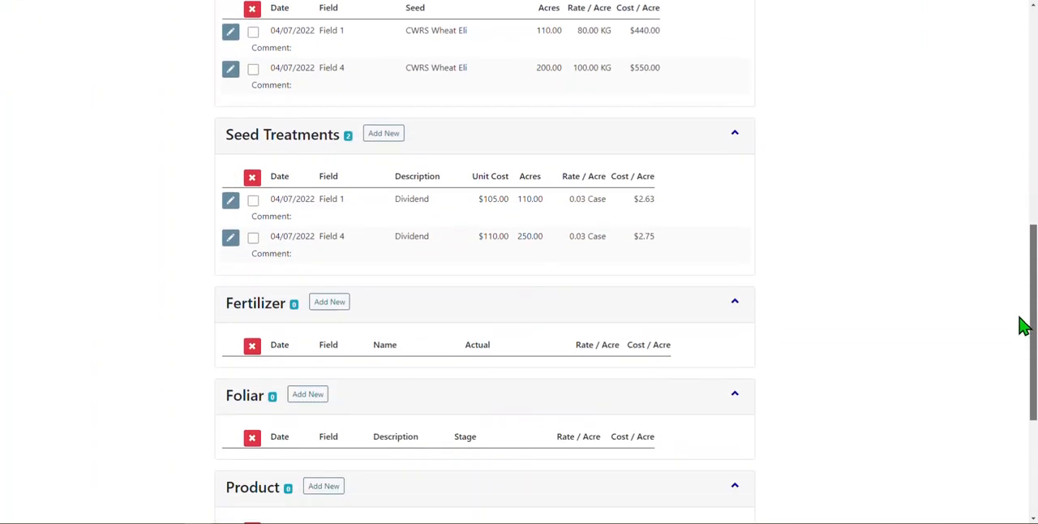
pyautogui.scroll(-1, 1023, 324)
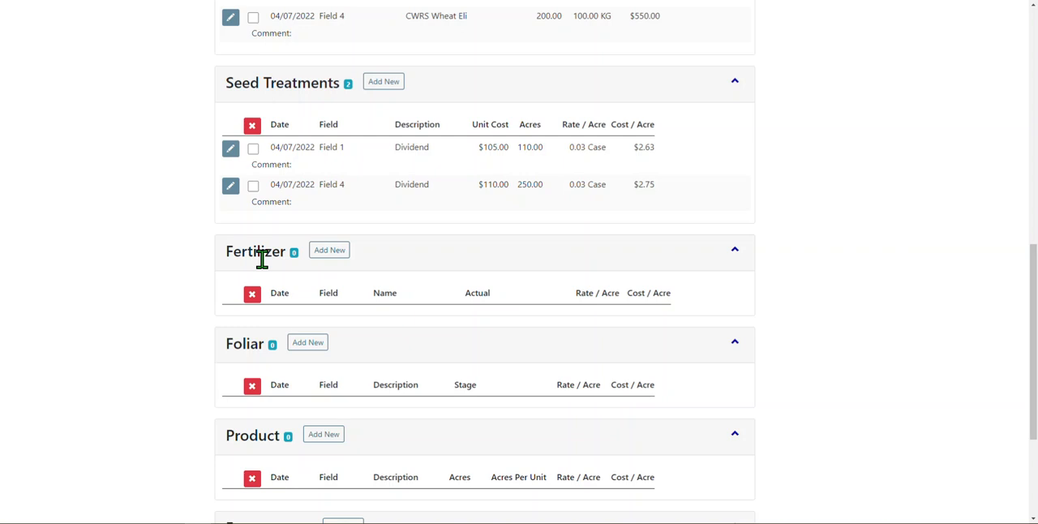
pyautogui.click(323, 253)
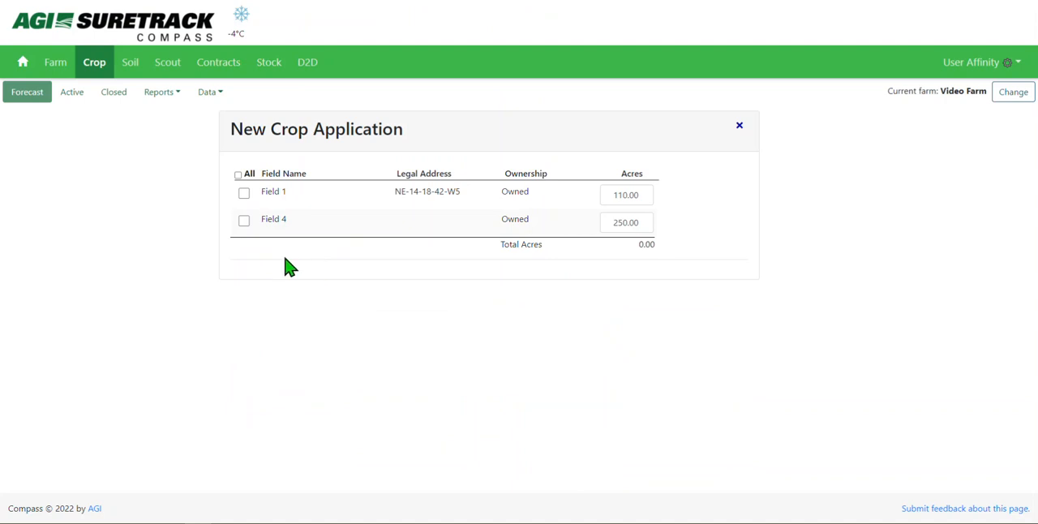
# - Include Field 1 and Field 4 in the application and keep the TEST Spring 2022 blend as the item
pyautogui.click(244, 198)
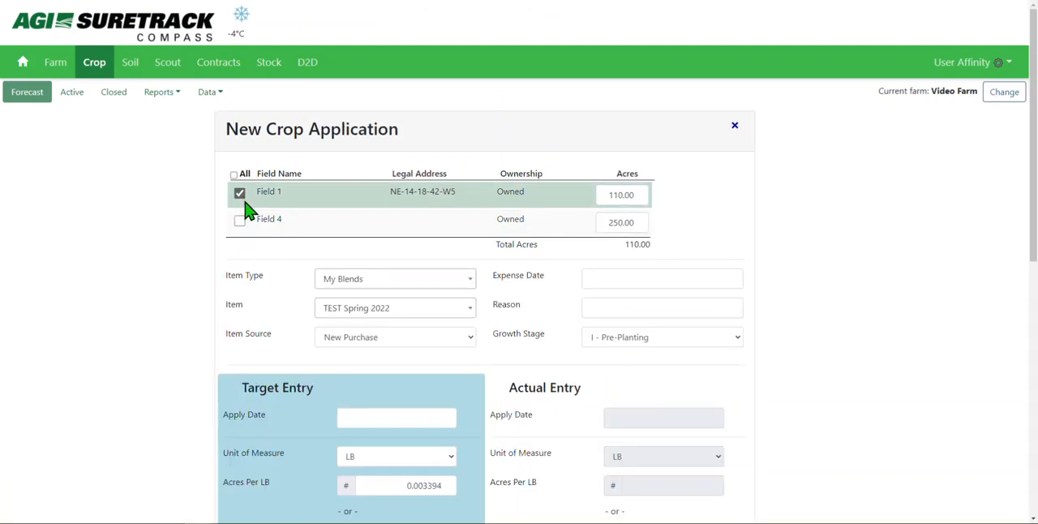
pyautogui.click(244, 223)
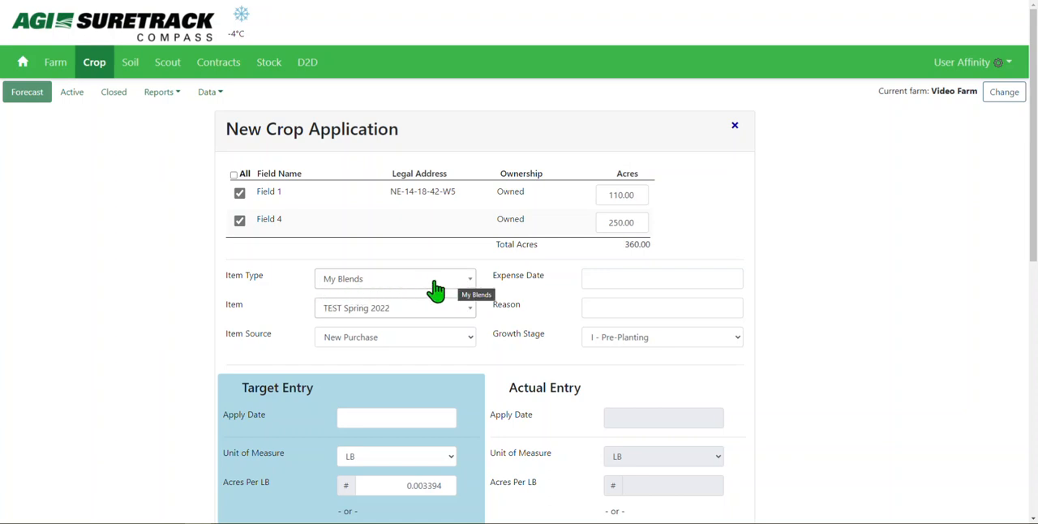
pyautogui.click(417, 314)
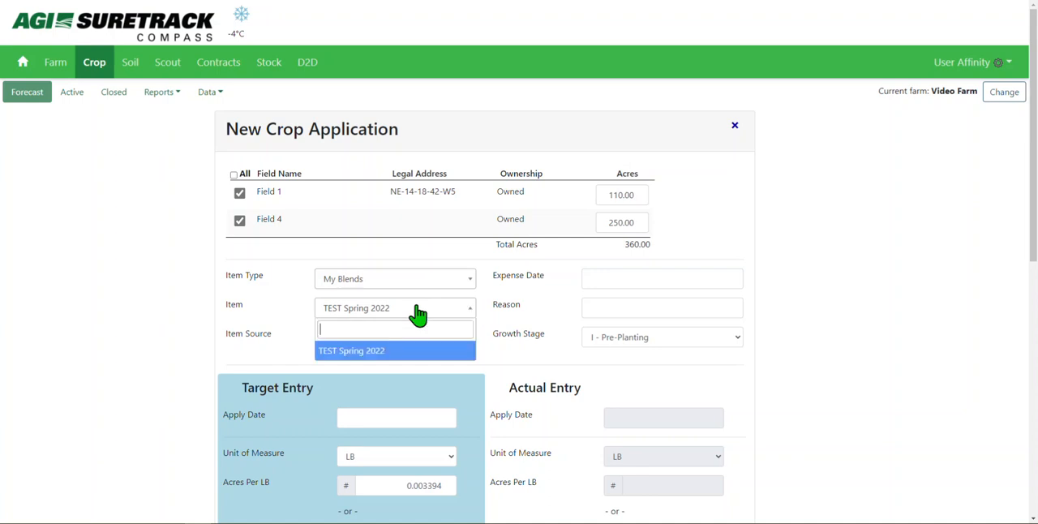
pyautogui.click(417, 315)
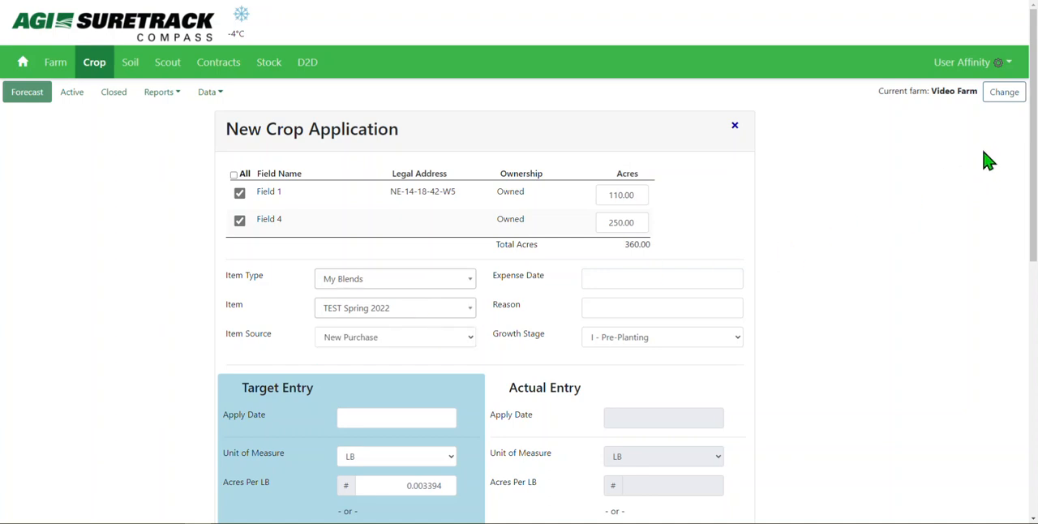
# - Set the item source to New Purchase and the growth stage to I - Pre-Planting
pyautogui.moveTo(1032, 132); pyautogui.dragTo(1033, 244)
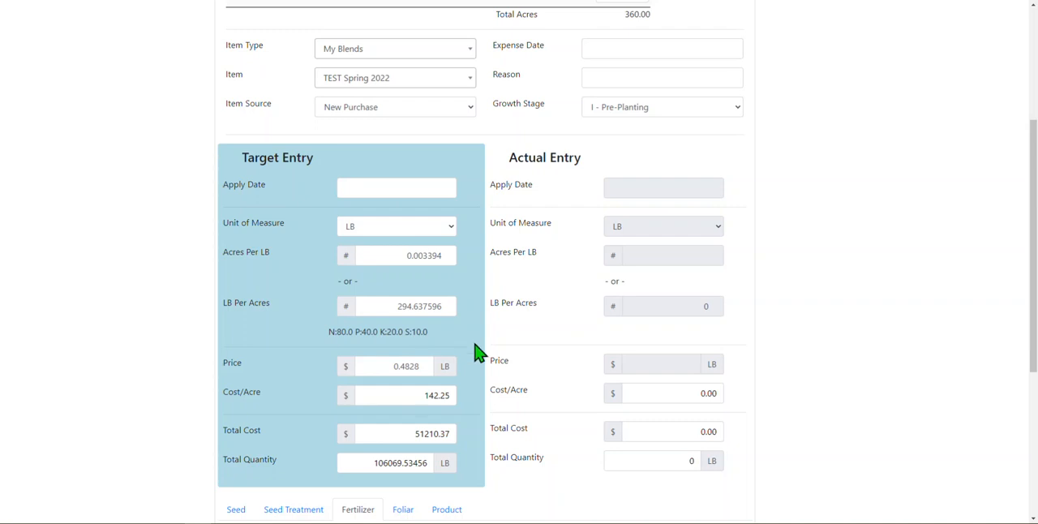
pyautogui.click(402, 114)
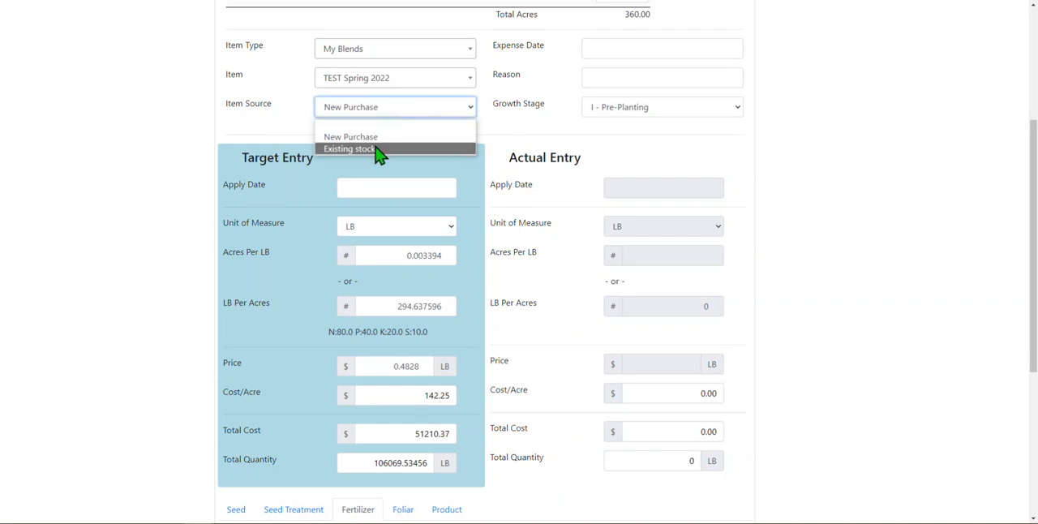
pyautogui.click(374, 137)
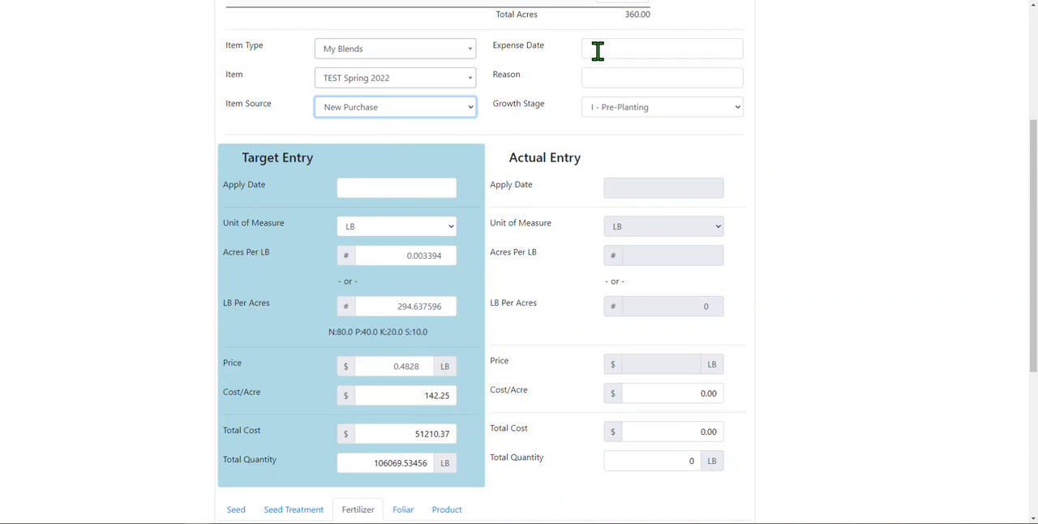
pyautogui.click(653, 111)
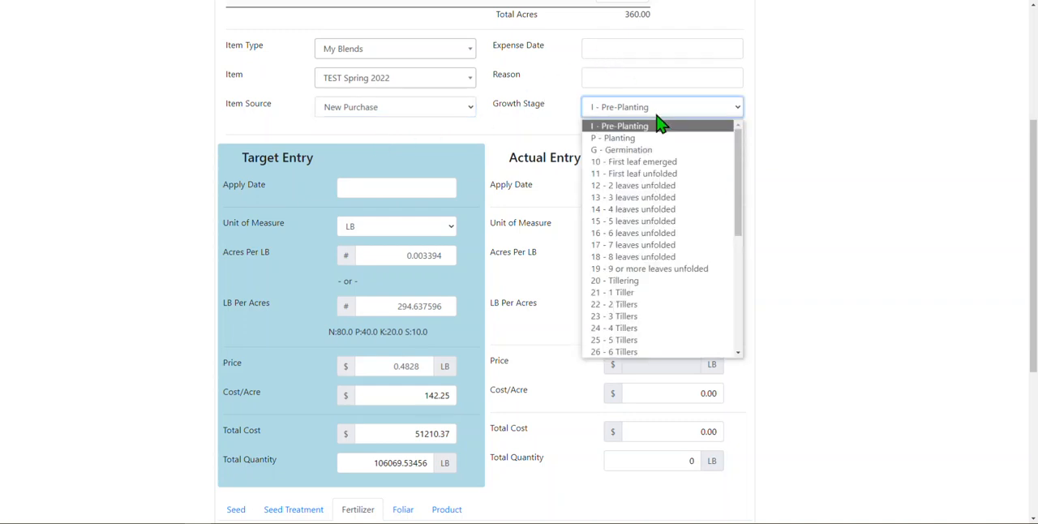
pyautogui.click(664, 142)
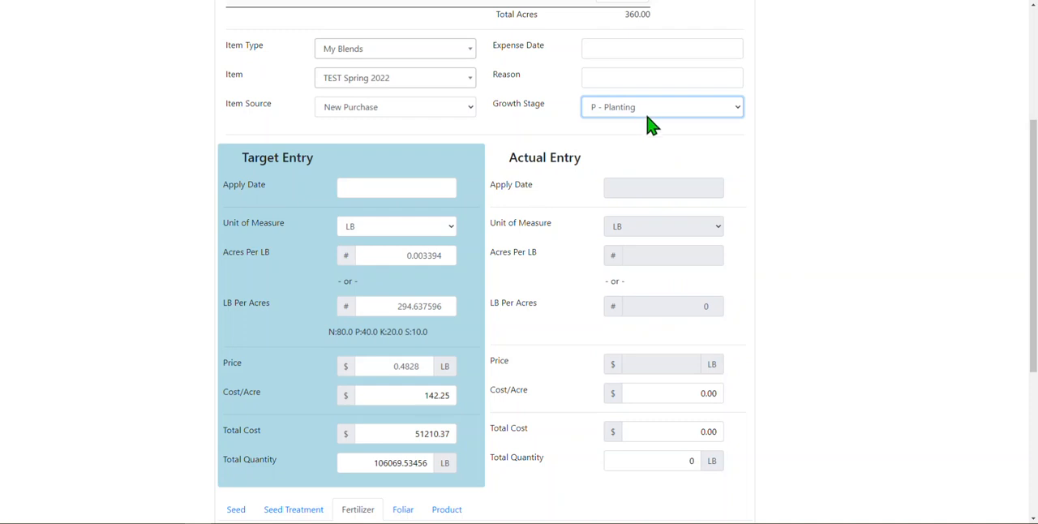
pyautogui.click(648, 115)
pyautogui.click(649, 127)
# - Set the target apply date to 03/30/2022
pyautogui.click(444, 190)
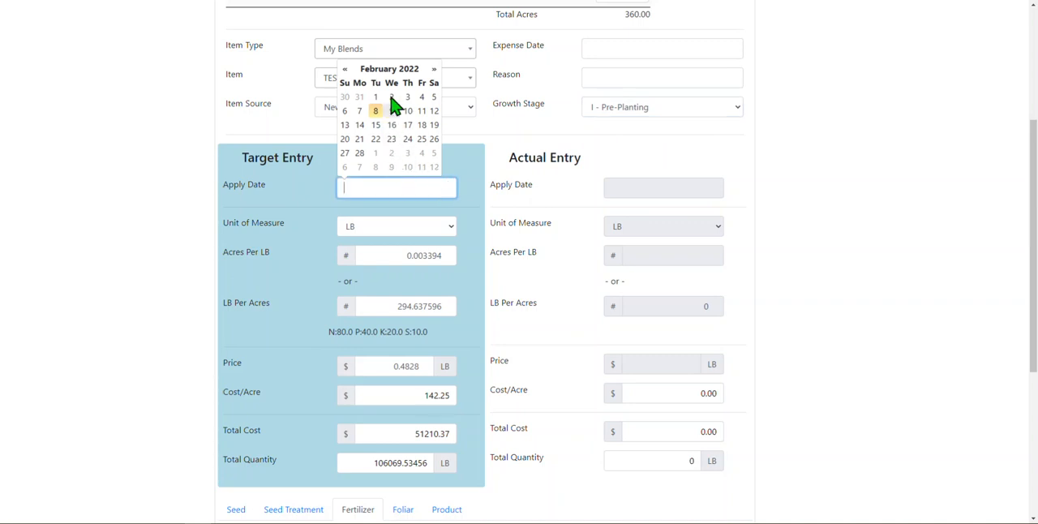
pyautogui.click(435, 70)
pyautogui.click(435, 70)
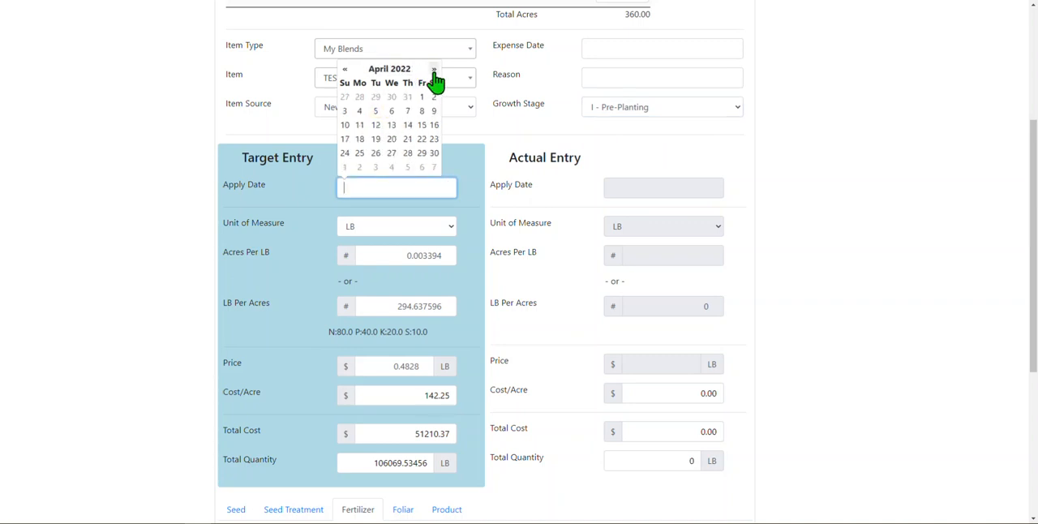
pyautogui.click(347, 73)
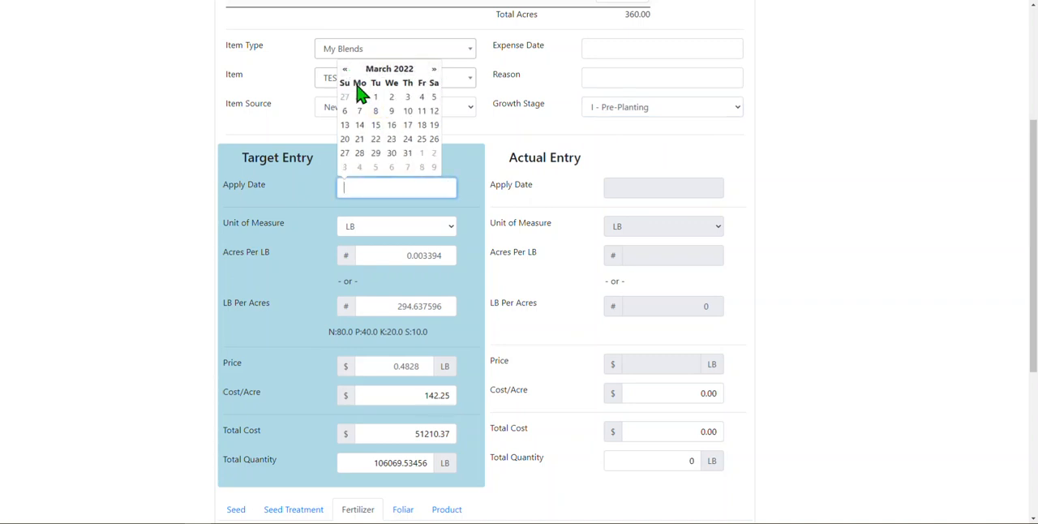
pyautogui.click(391, 152)
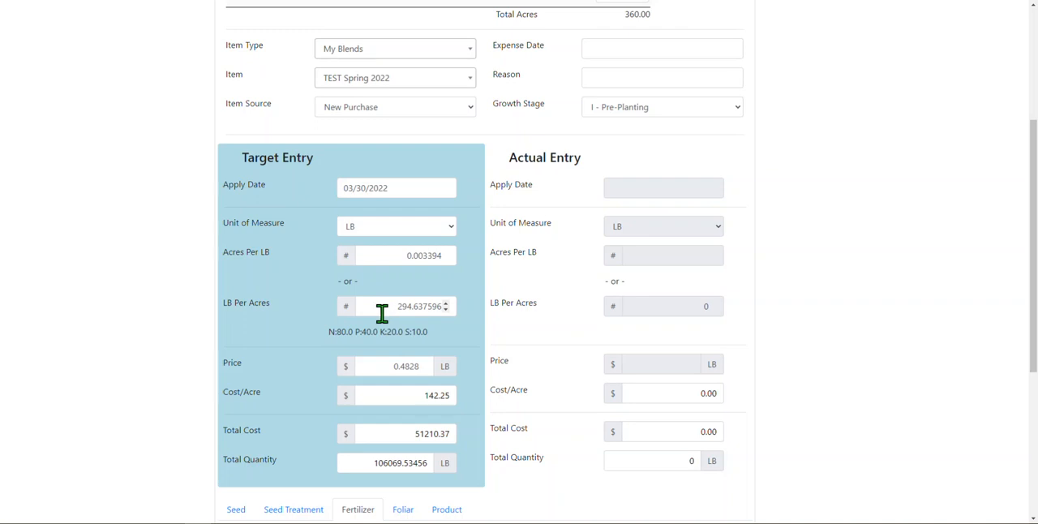
# - Review the target entry's nutrient breakdown, price, cost per acre, total cost and total quantity
pyautogui.moveTo(329, 333); pyautogui.dragTo(430, 334)
pyautogui.click(384, 365)
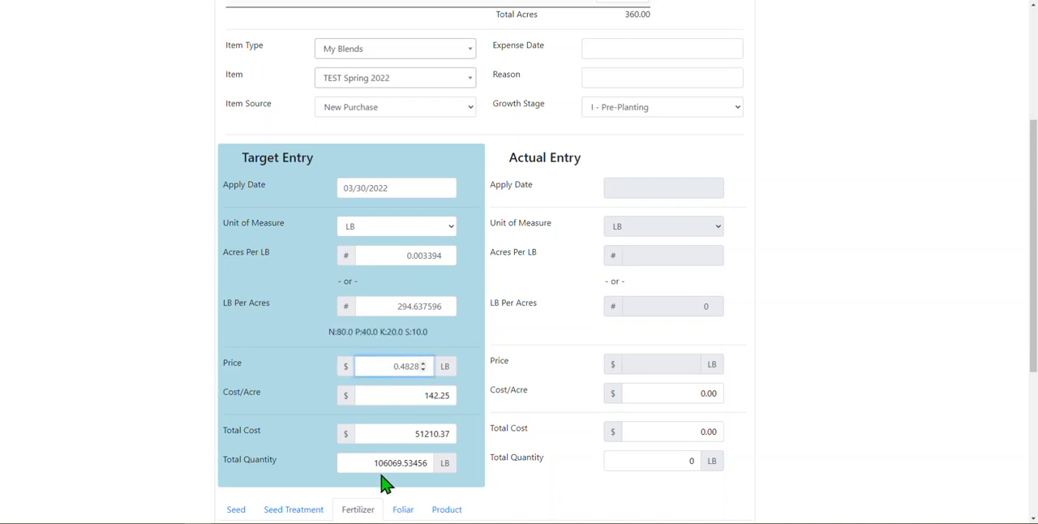
pyautogui.click(413, 394)
pyautogui.moveTo(414, 394); pyautogui.dragTo(463, 397)
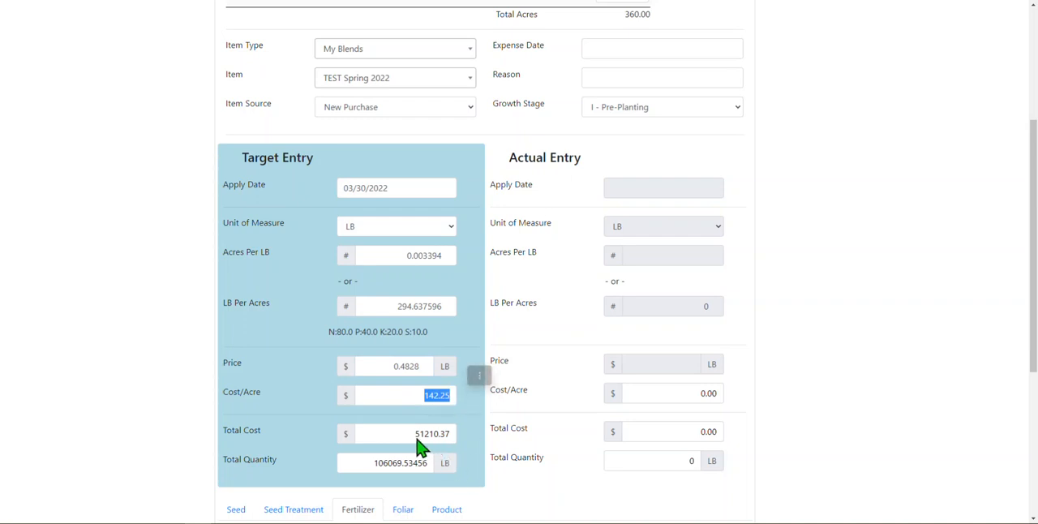
pyautogui.moveTo(408, 431); pyautogui.dragTo(451, 433)
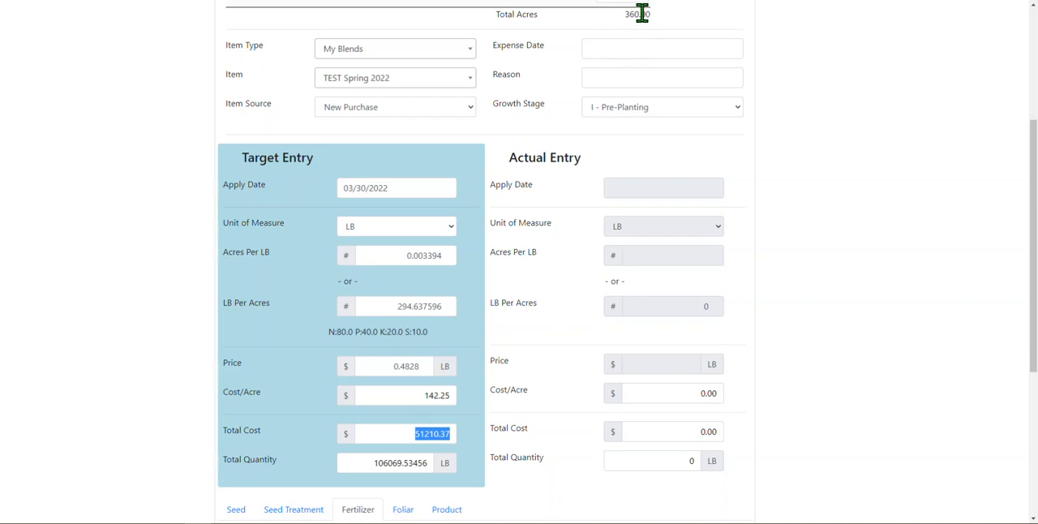
pyautogui.moveTo(376, 469); pyautogui.dragTo(487, 502)
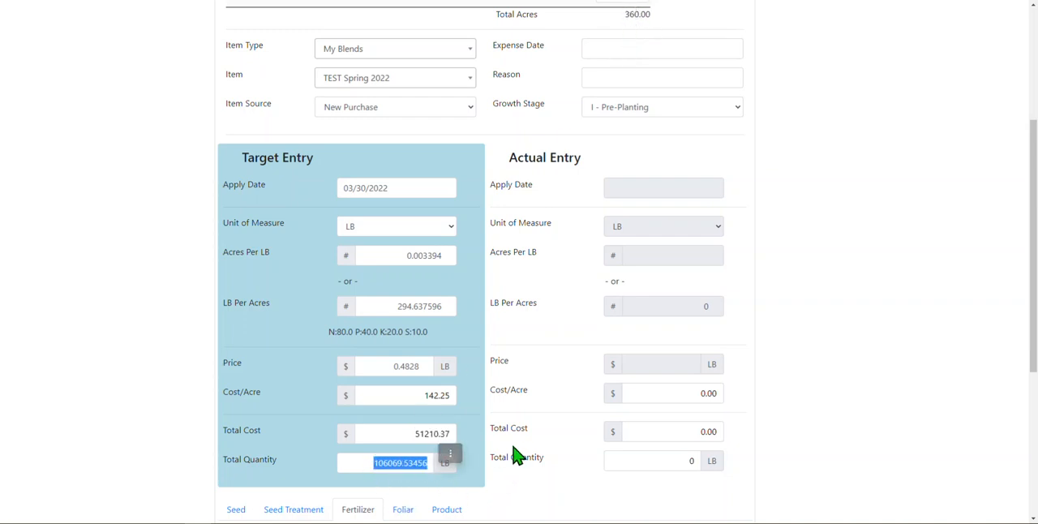
pyautogui.click(517, 456)
# - Check the fertilizer placement and type options, keeping Band and Dry, and the comments field
pyautogui.moveTo(1035, 213); pyautogui.dragTo(1034, 310)
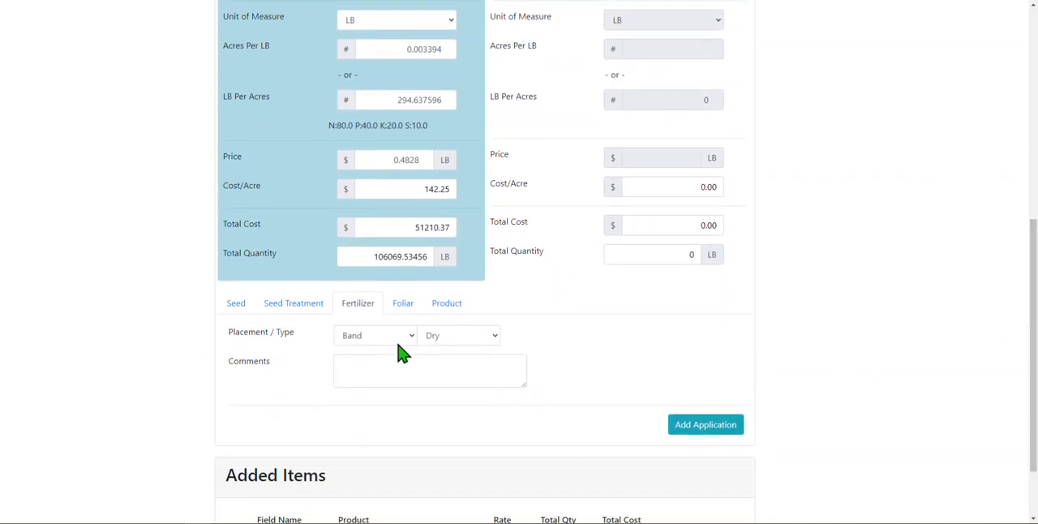
pyautogui.click(378, 338)
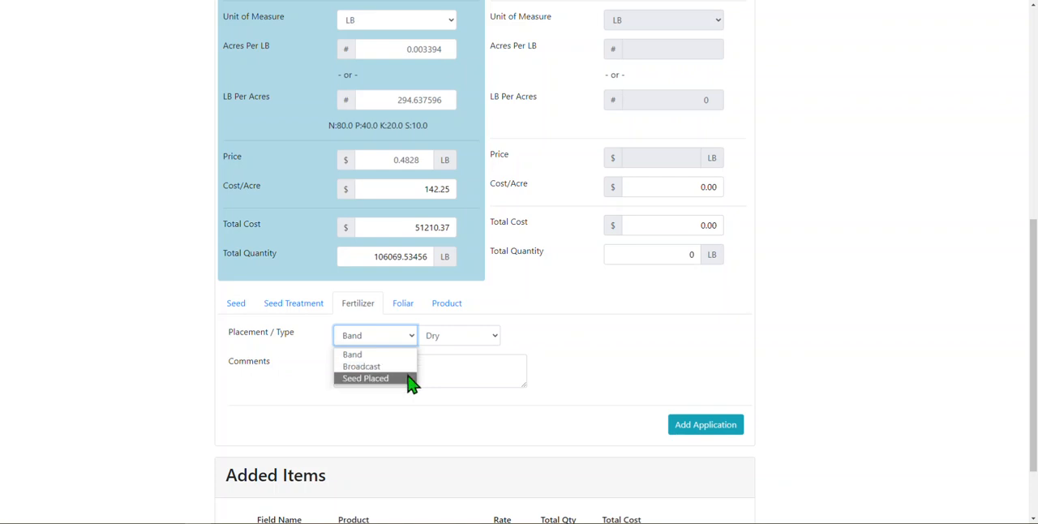
pyautogui.click(462, 334)
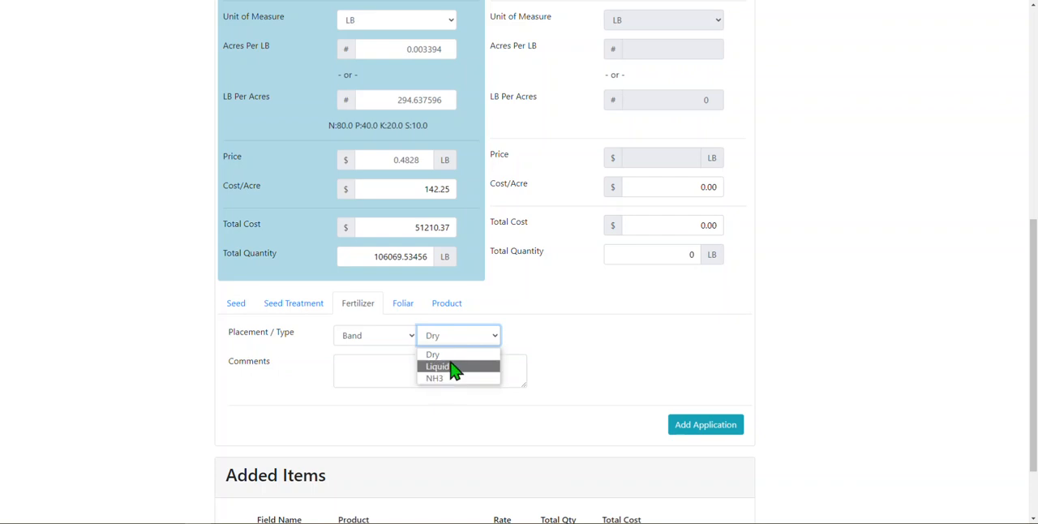
pyautogui.click(378, 367)
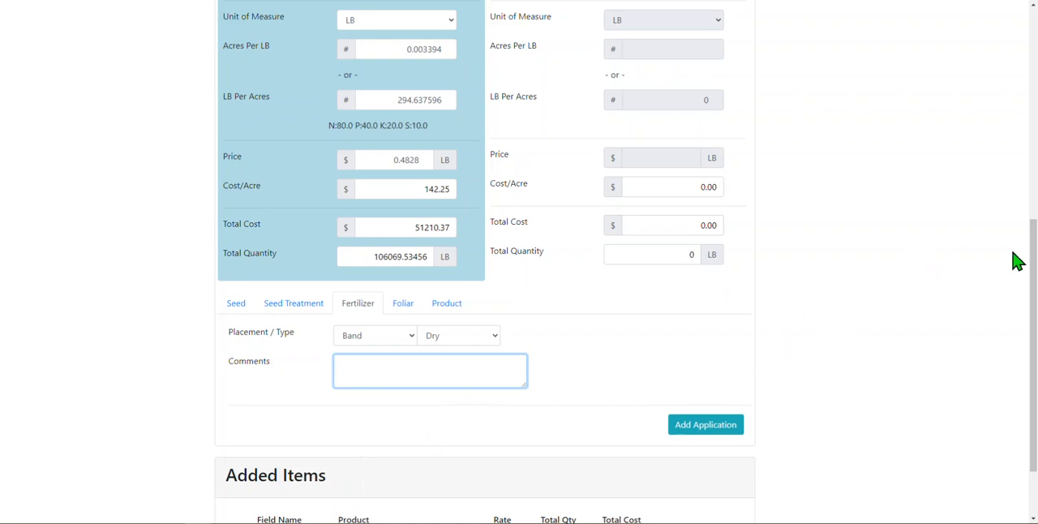
# - Add the blend application for both fields to the added items, then submit and save them
pyautogui.moveTo(1031, 231); pyautogui.dragTo(1030, 292)
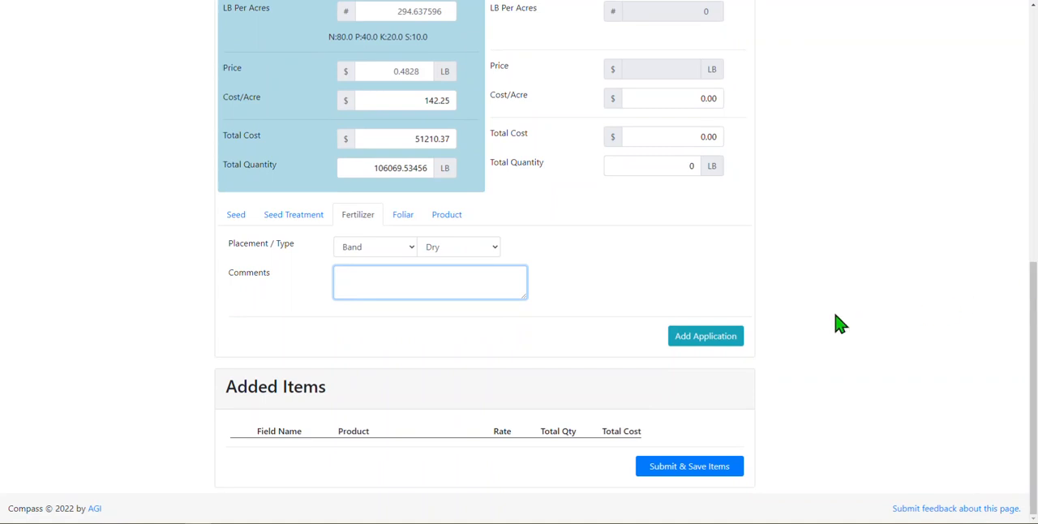
pyautogui.click(732, 343)
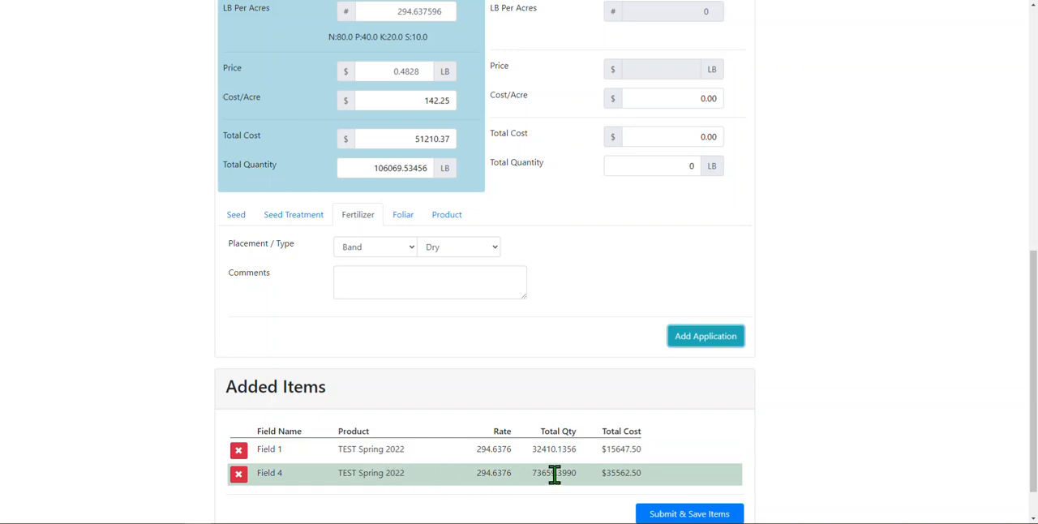
pyautogui.click(661, 515)
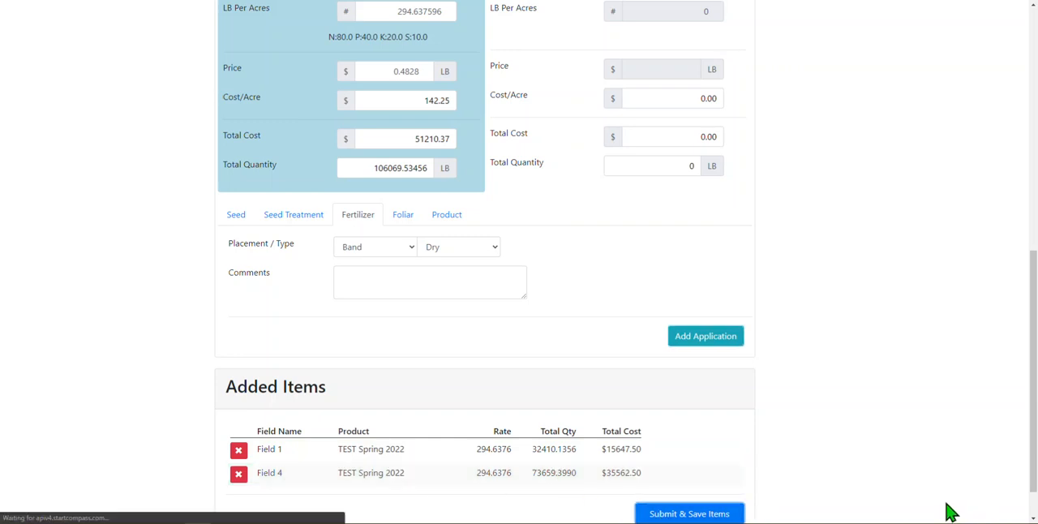
# - Start another new fertilizer application in the crop plan and include Field 1 and Field 4
pyautogui.moveTo(1034, 207); pyautogui.dragTo(1033, 400)
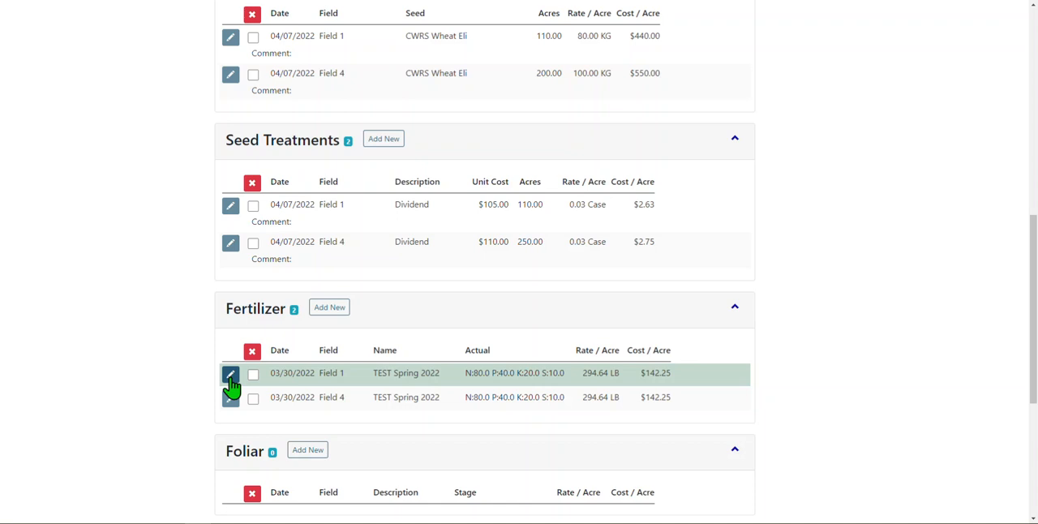
pyautogui.click(341, 311)
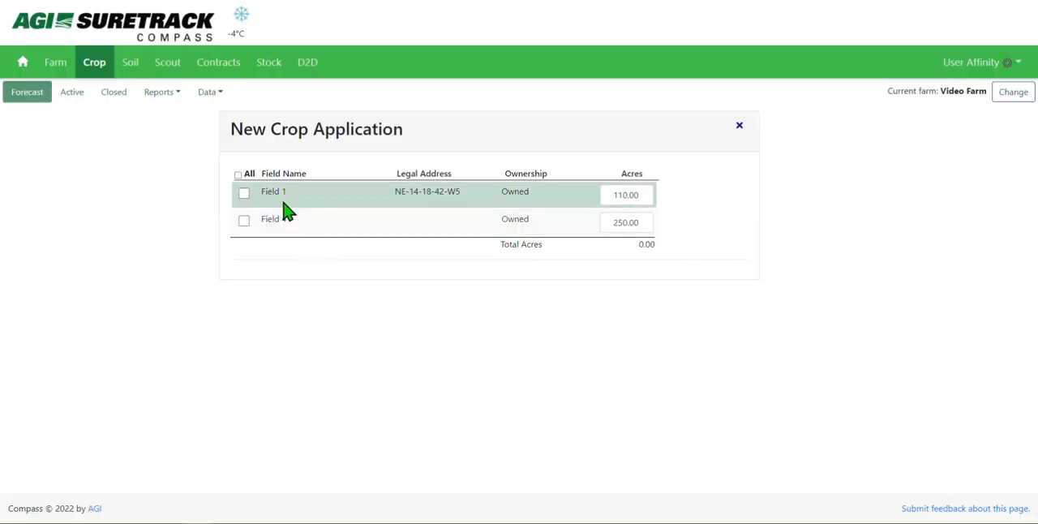
pyautogui.click(268, 192)
pyautogui.click(274, 221)
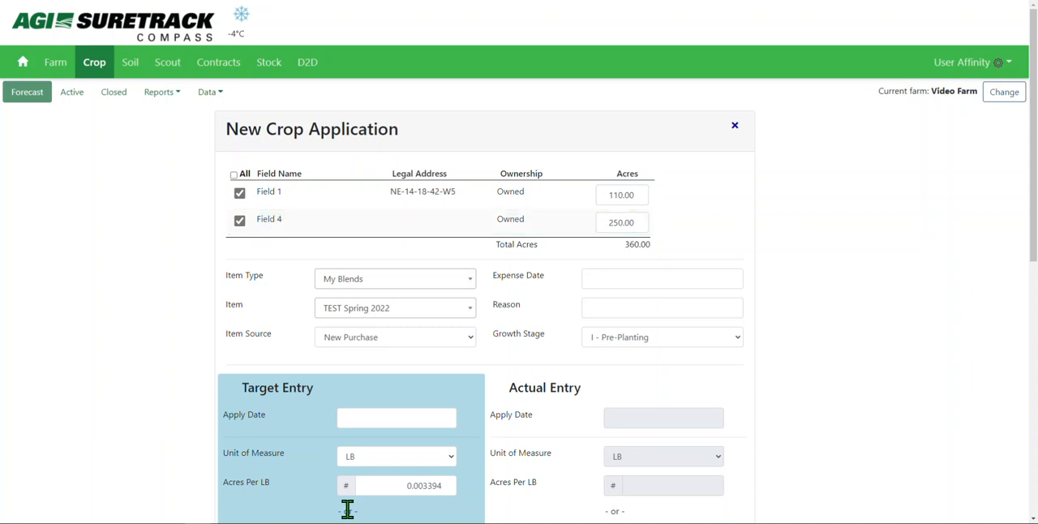
# - Set the application's item type to Crop Nutrients - Dry and choose Urea 46-0-0 as the item
pyautogui.click(401, 291)
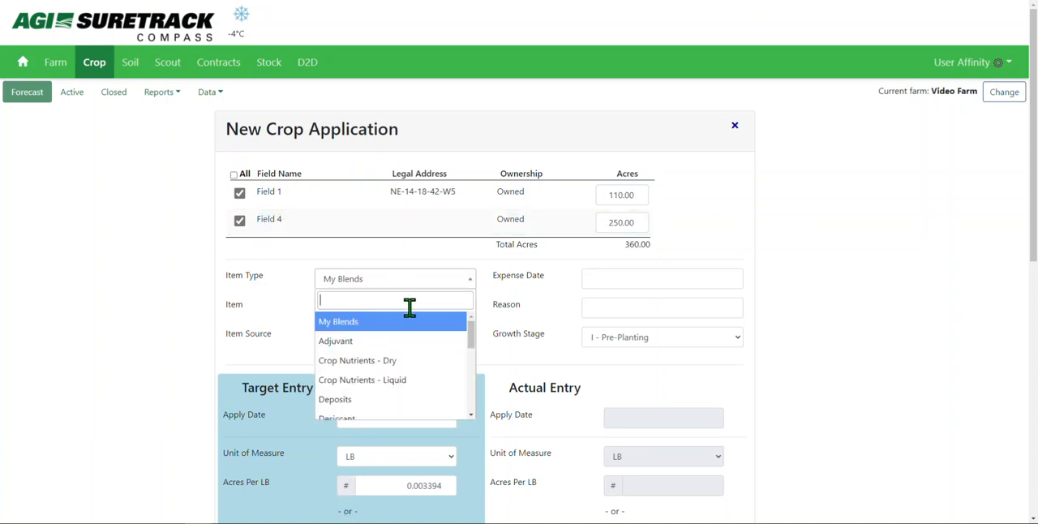
pyautogui.click(417, 370)
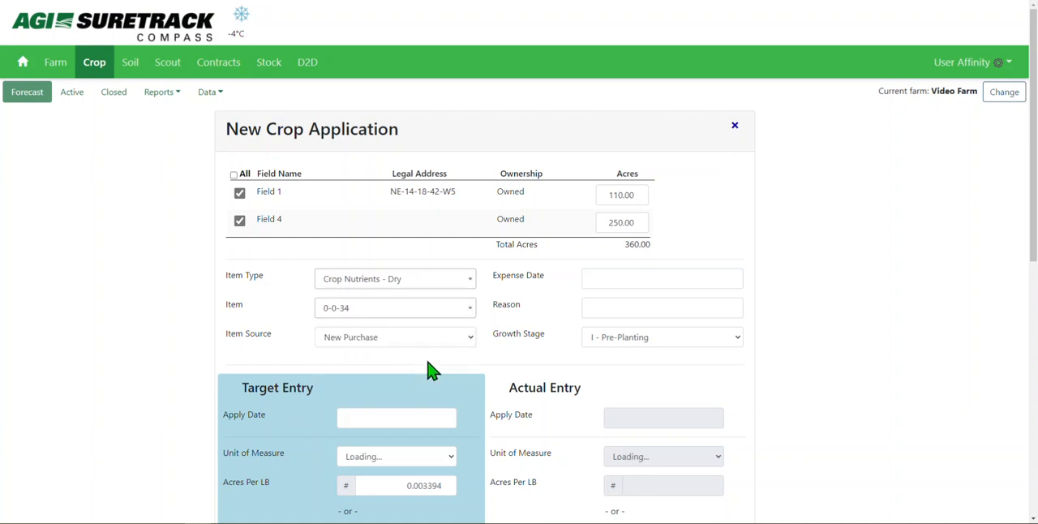
pyautogui.click(435, 309)
pyautogui.write('urea')
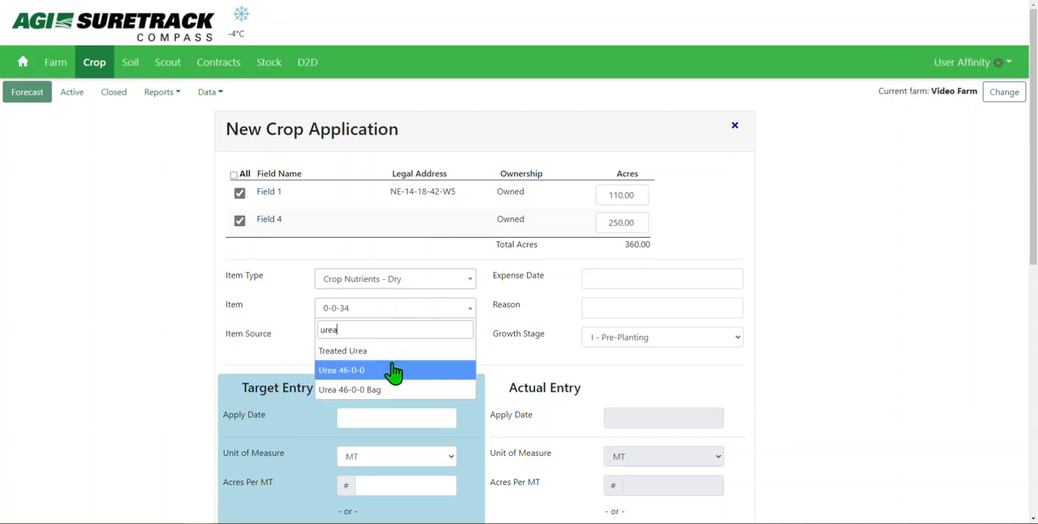
pyautogui.click(405, 373)
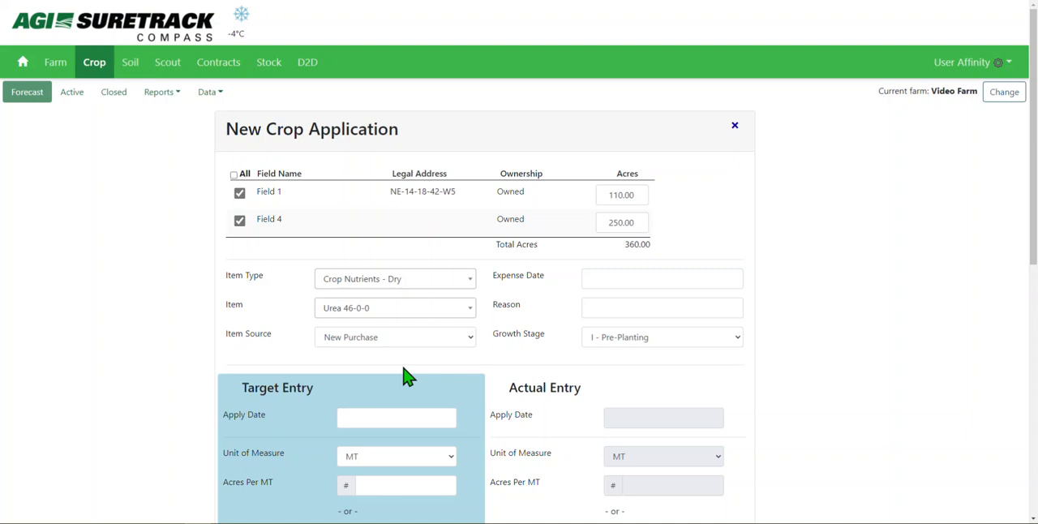
# - Check the growth stage options for the urea application, keeping I - Pre-Planting
pyautogui.click(633, 344)
pyautogui.scroll(-1, 676, 244)
pyautogui.scroll(2, 737, 153)
pyautogui.click(692, 104)
pyautogui.click(519, 414)
# - Set the target entry's apply date to 03/31/2022
pyautogui.moveTo(1035, 171); pyautogui.dragTo(1035, 318)
pyautogui.click(438, 106)
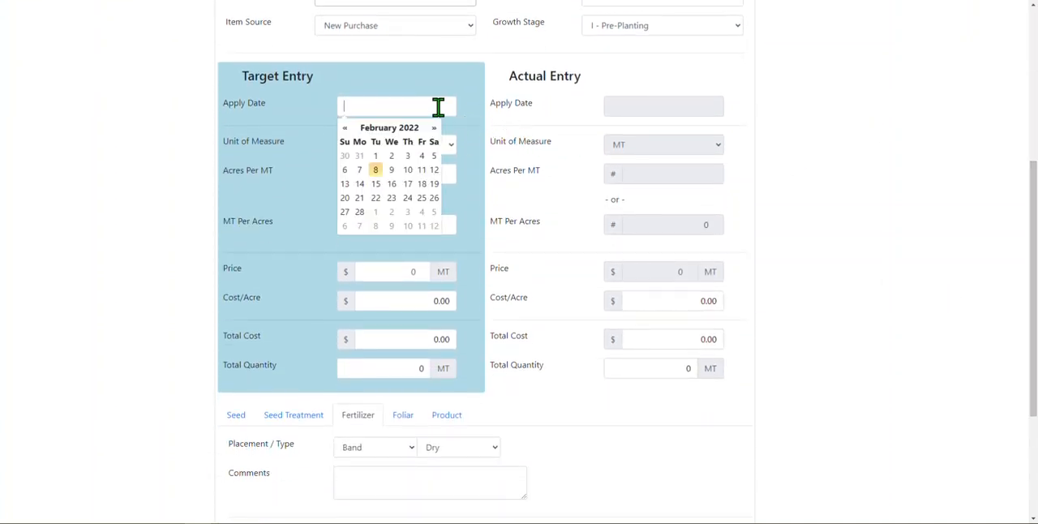
pyautogui.click(434, 128)
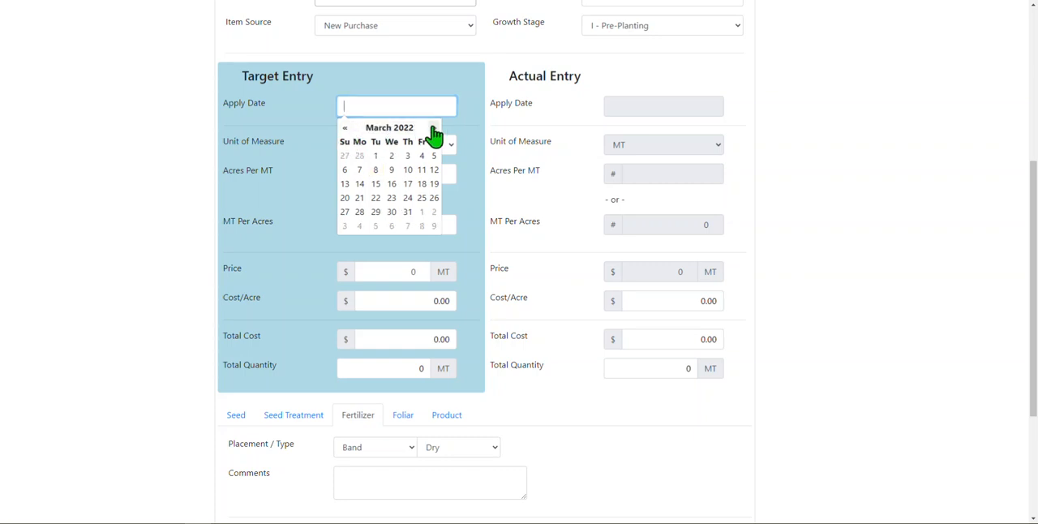
pyautogui.click(408, 213)
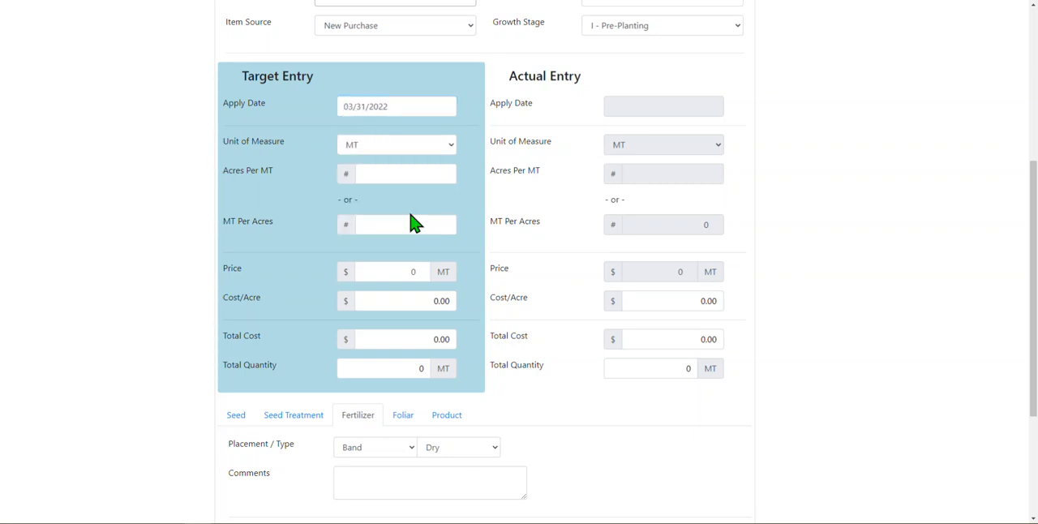
# - Enter a target rate of 1.5 MT per acre and a price of $499 per MT, and check the cost and quantity fields
pyautogui.click(411, 228)
pyautogui.press('Tab')
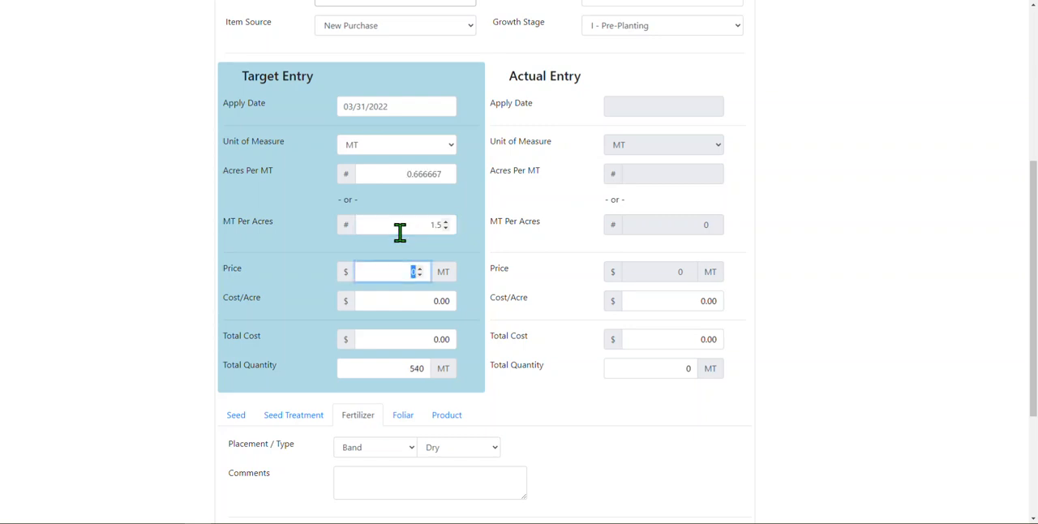
pyautogui.press('Tab')
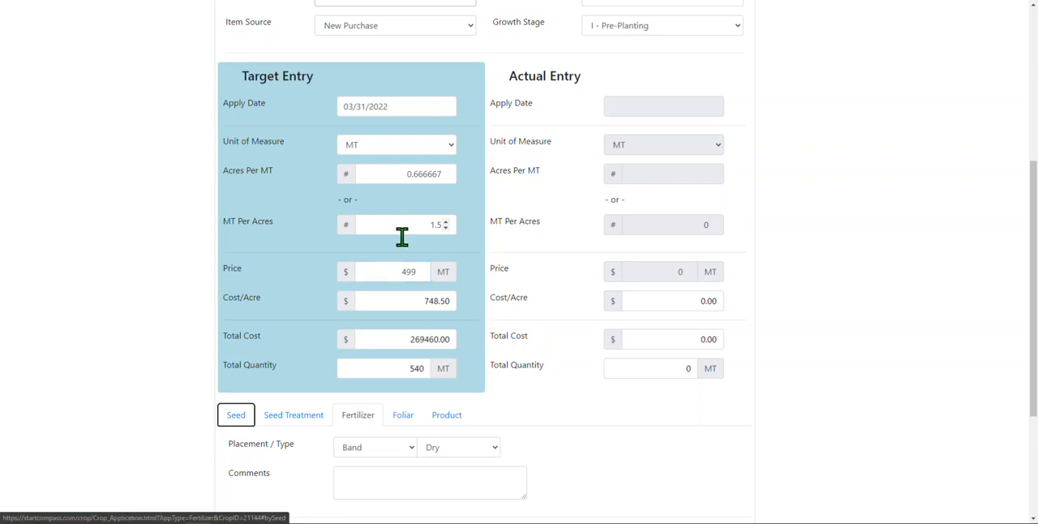
pyautogui.moveTo(428, 295); pyautogui.dragTo(461, 313)
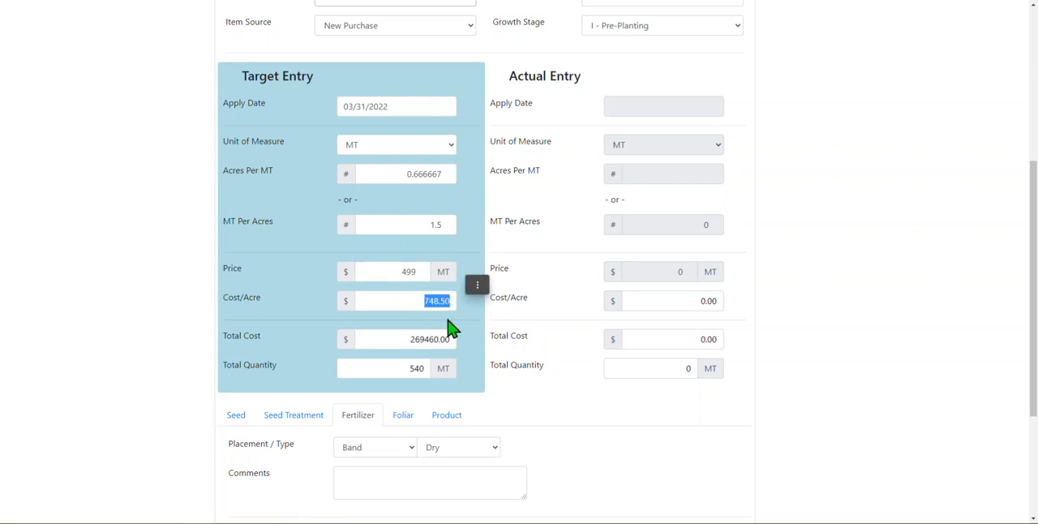
pyautogui.moveTo(405, 345); pyautogui.dragTo(455, 338)
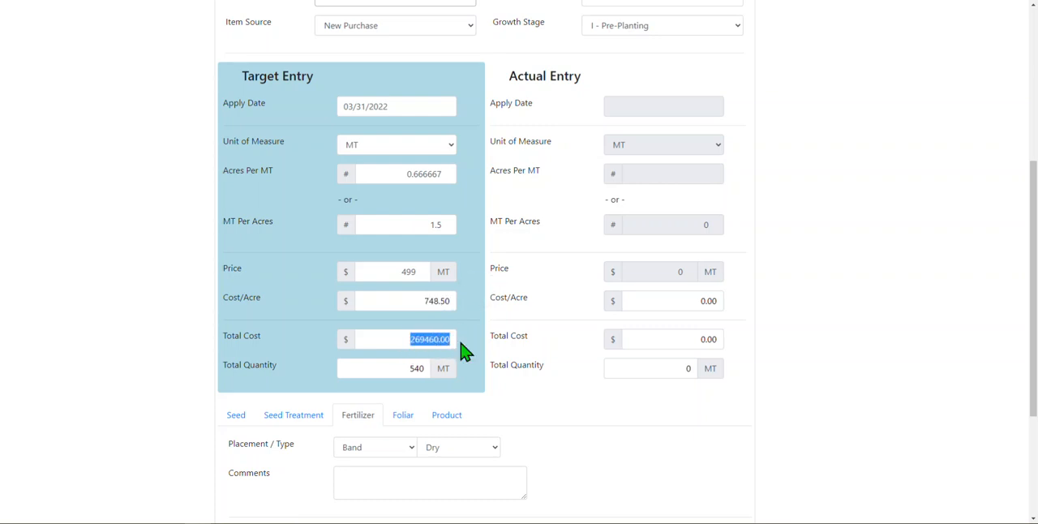
pyautogui.click(535, 260)
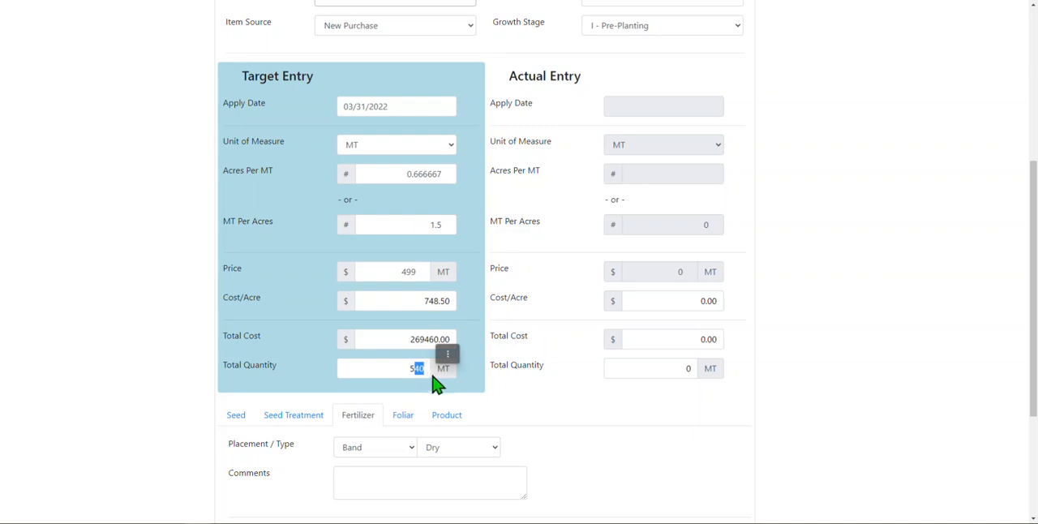
# - Change the target application rate to 0.5 MT per acre
pyautogui.doubleClick(432, 225)
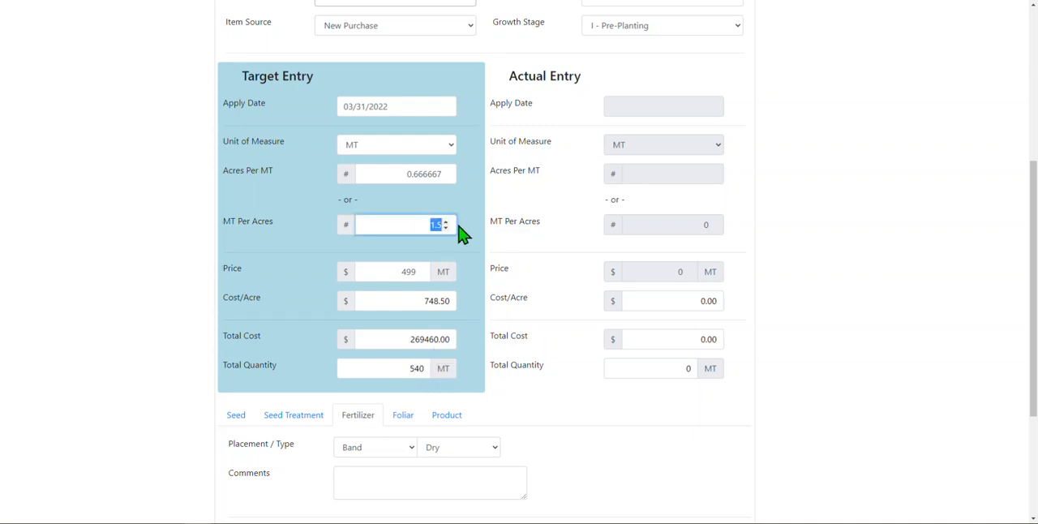
pyautogui.write('0.5')
pyautogui.press('Tab')
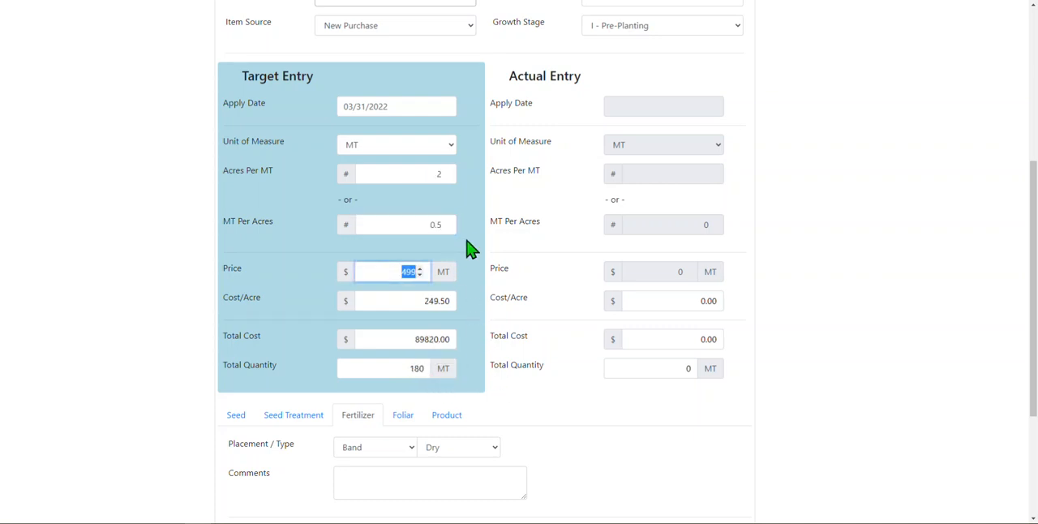
pyautogui.click(559, 304)
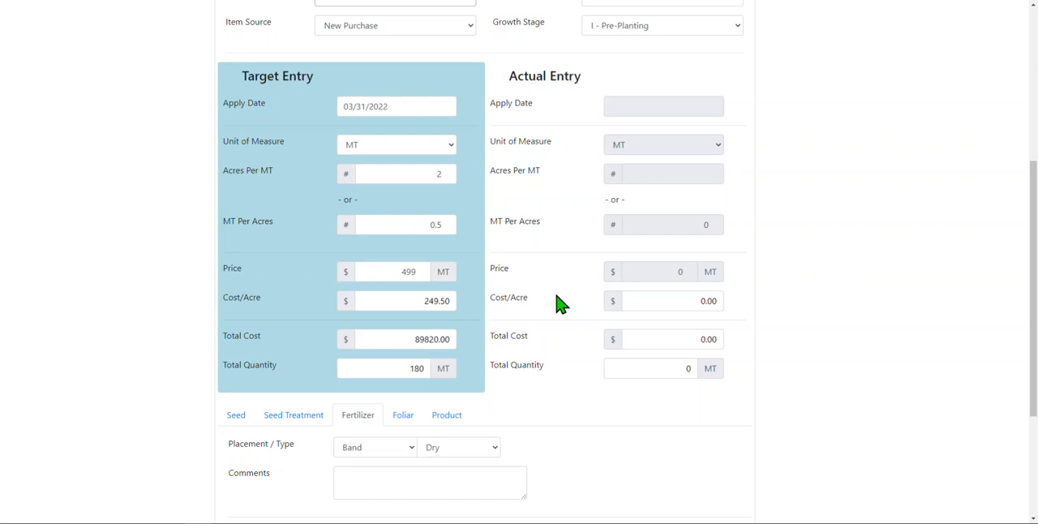
# - Set the fertilizer placement to Seed Placed and enter the comment "Applied with the seed"
pyautogui.moveTo(1033, 195); pyautogui.dragTo(1034, 256)
pyautogui.click(368, 323)
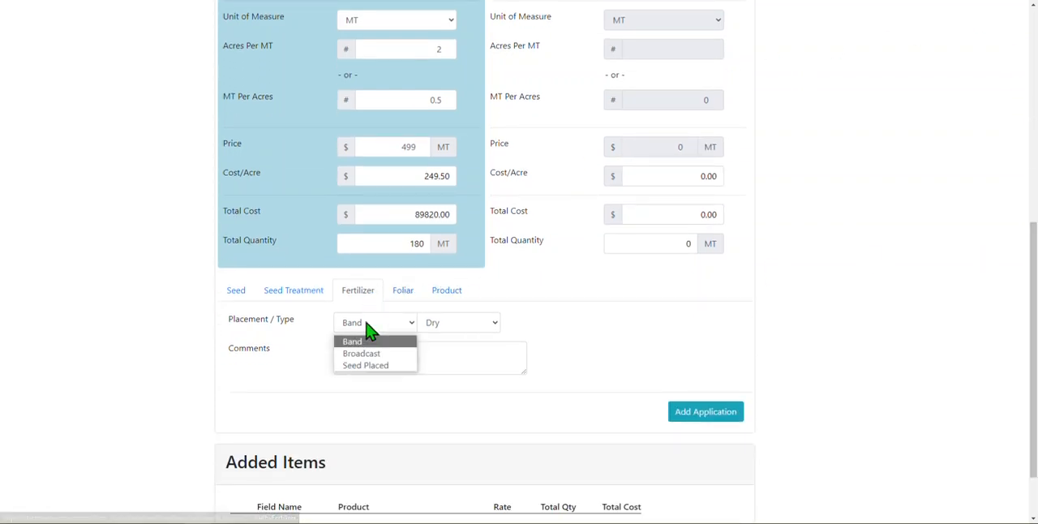
pyautogui.click(381, 366)
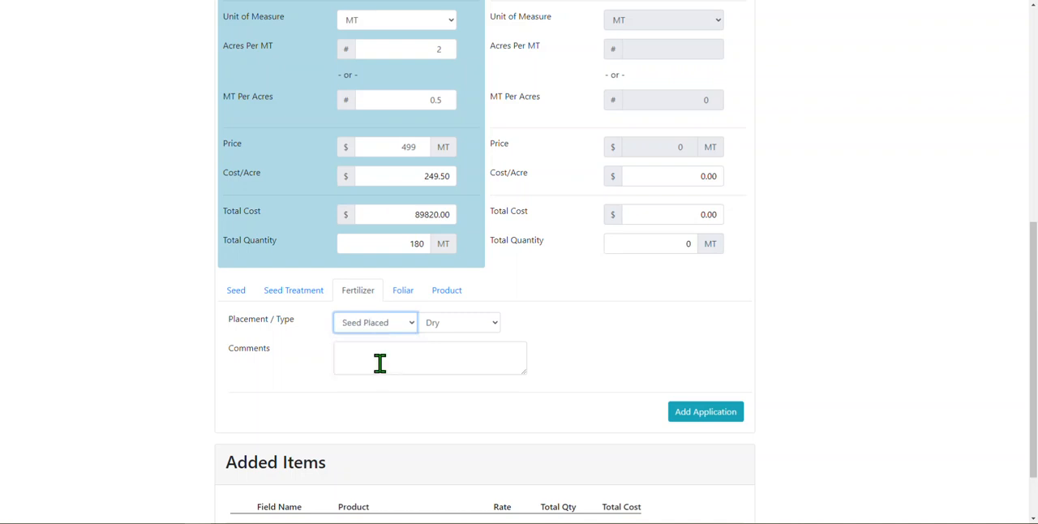
pyautogui.click(380, 361)
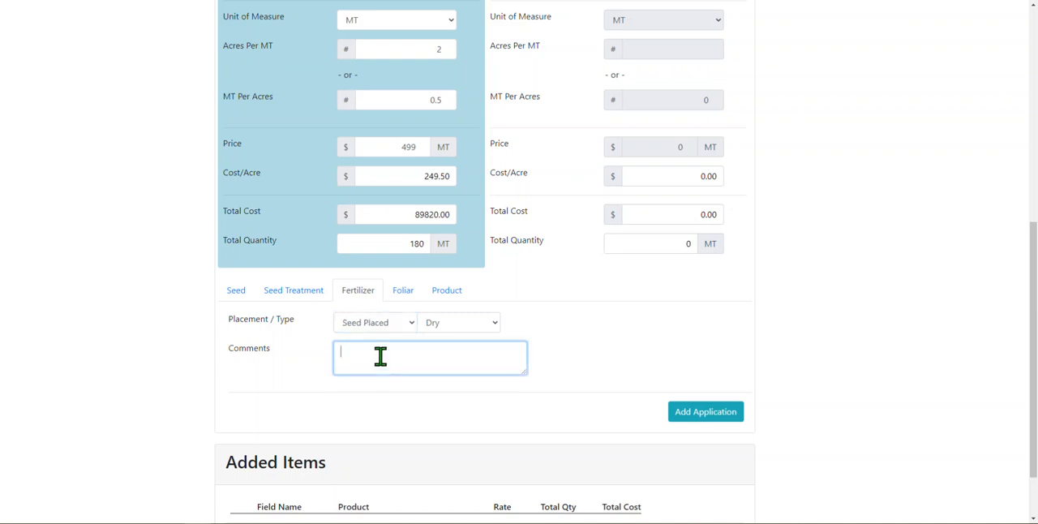
pyautogui.write('Applied with the seed')
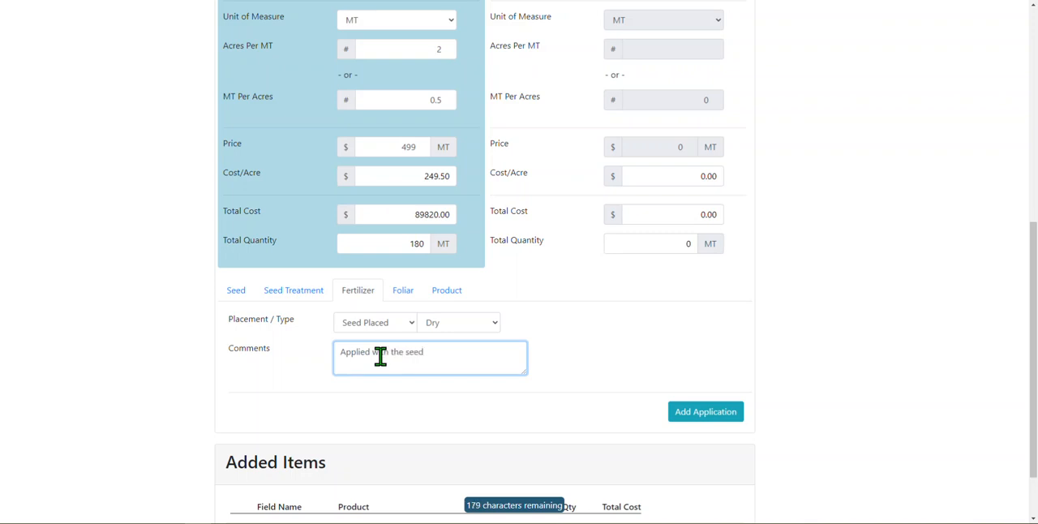
# - Change the target entry's apply date to 04/07/2022
pyautogui.moveTo(1033, 287); pyautogui.dragTo(1033, 190)
pyautogui.click(431, 203)
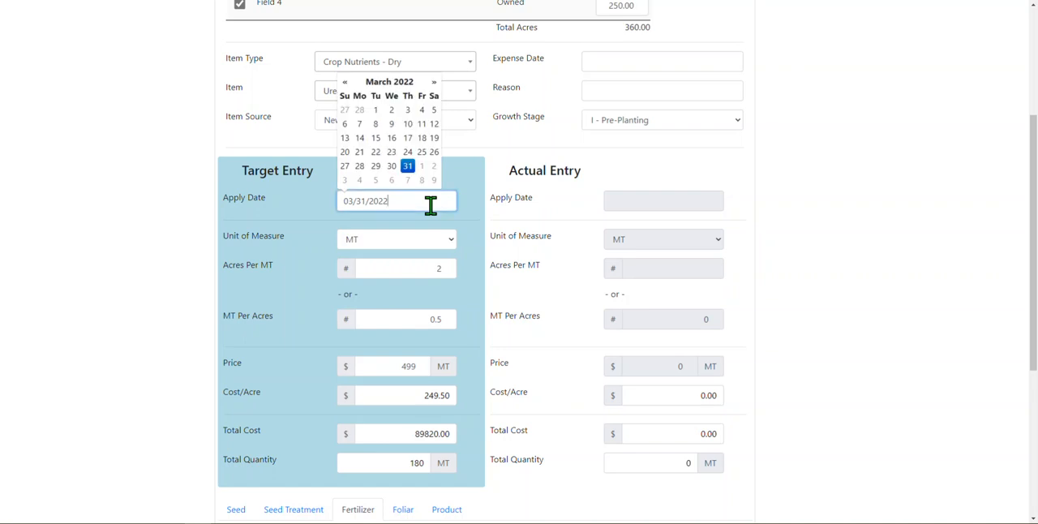
pyautogui.click(434, 82)
pyautogui.click(408, 123)
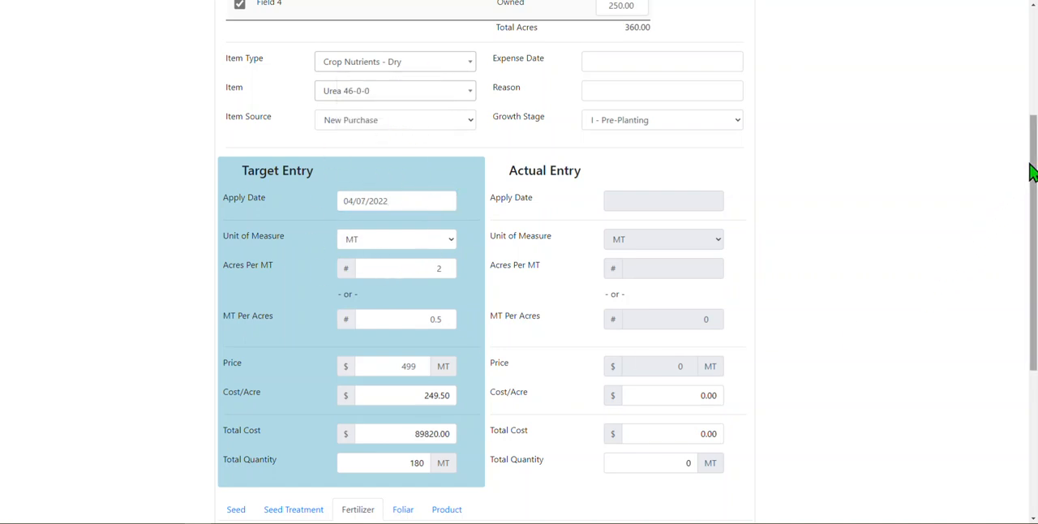
# - Add the urea application for both fields to the added items, then submit and save them
pyautogui.moveTo(1031, 172); pyautogui.dragTo(1030, 343)
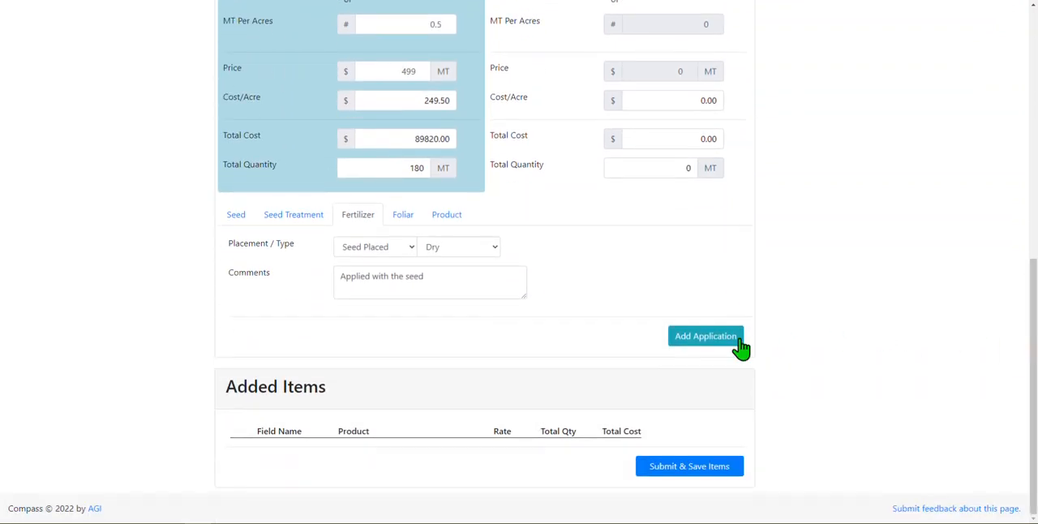
pyautogui.click(685, 344)
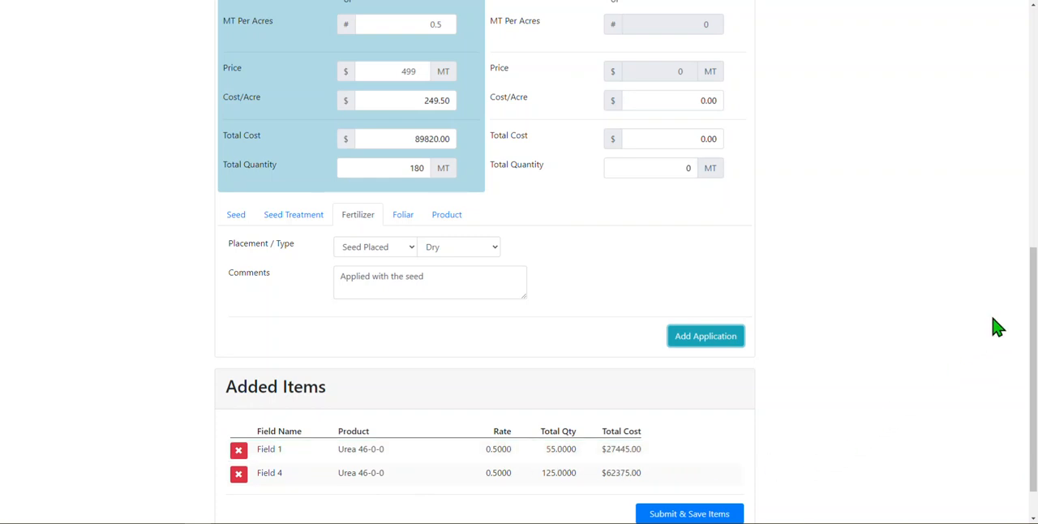
pyautogui.scroll(-1, 1032, 346)
pyautogui.click(717, 472)
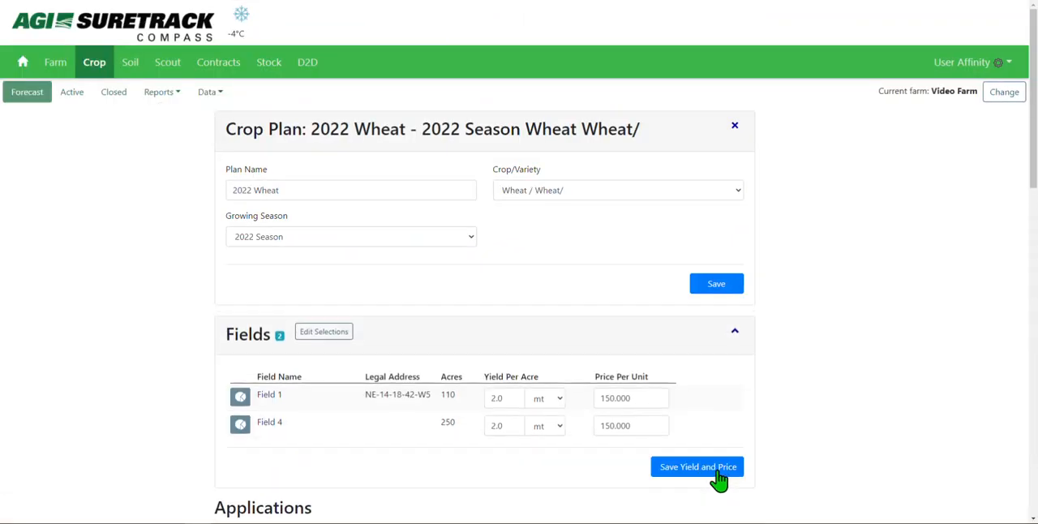
# - Open Field 1's Urea 46-0-0 fertilizer application for editing and set its target unit of measure to lbs
pyautogui.moveTo(1032, 173); pyautogui.dragTo(1027, 366)
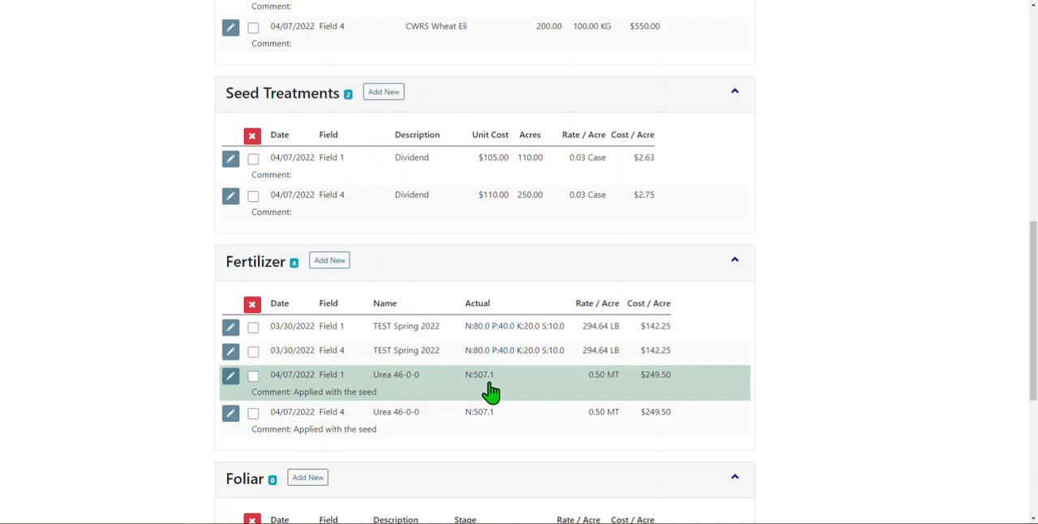
pyautogui.click(230, 377)
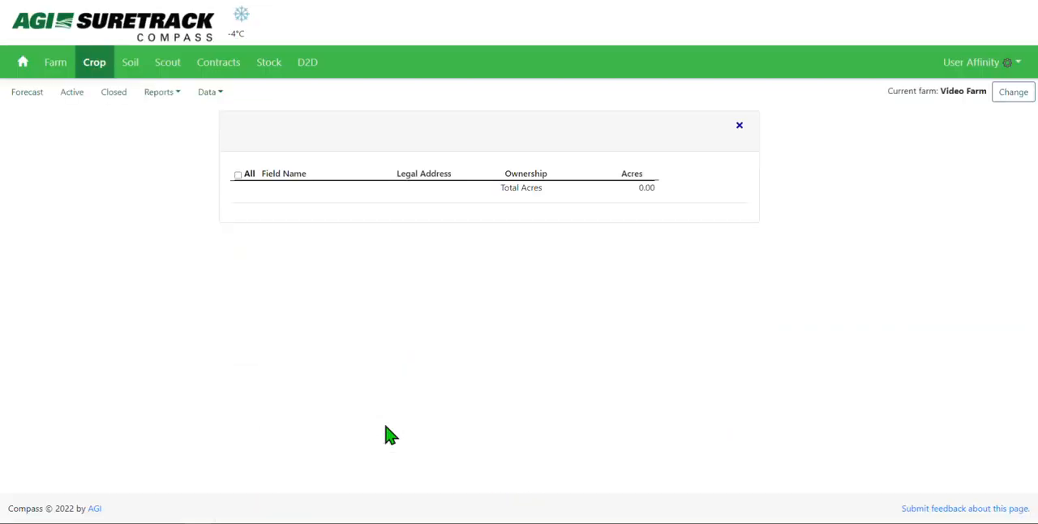
pyautogui.moveTo(1032, 188); pyautogui.dragTo(1033, 299)
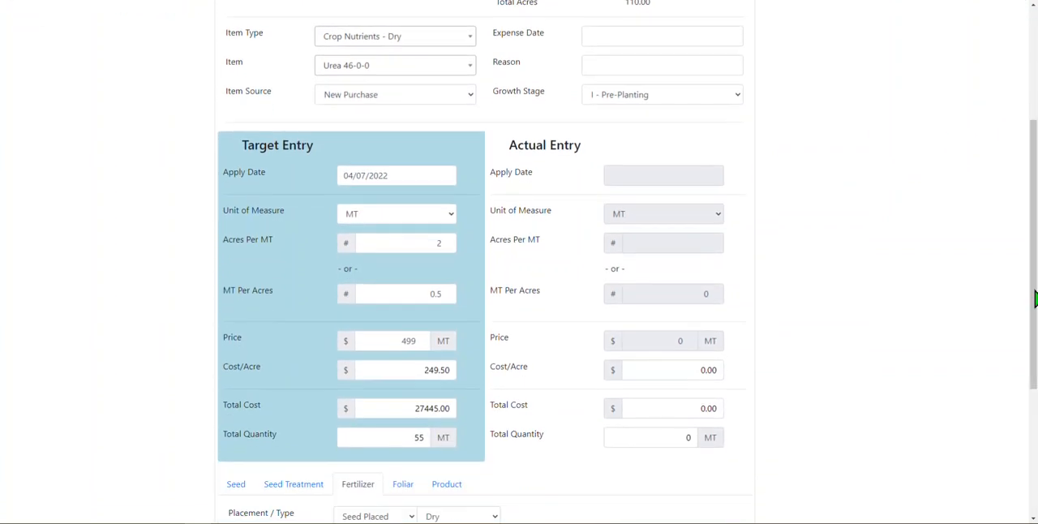
pyautogui.doubleClick(448, 245)
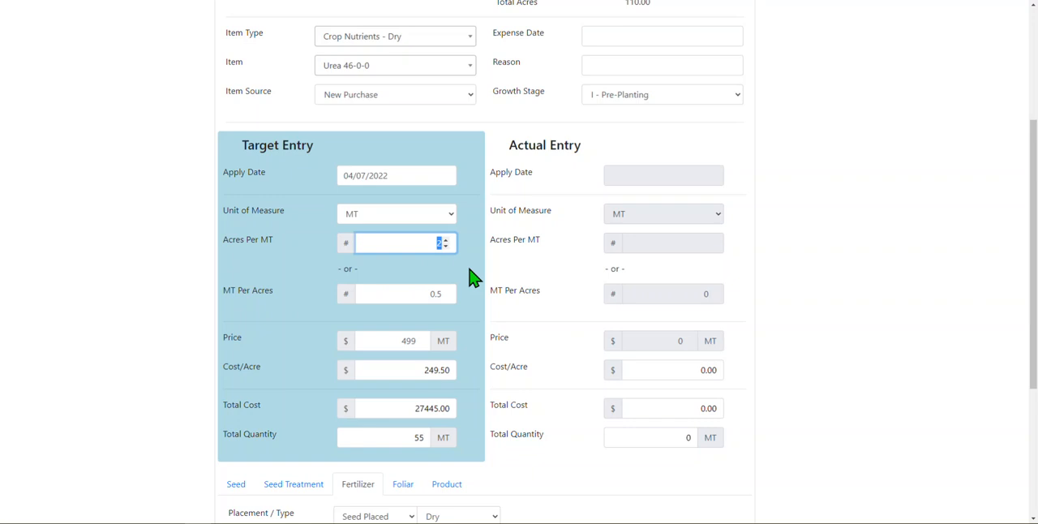
pyautogui.doubleClick(431, 294)
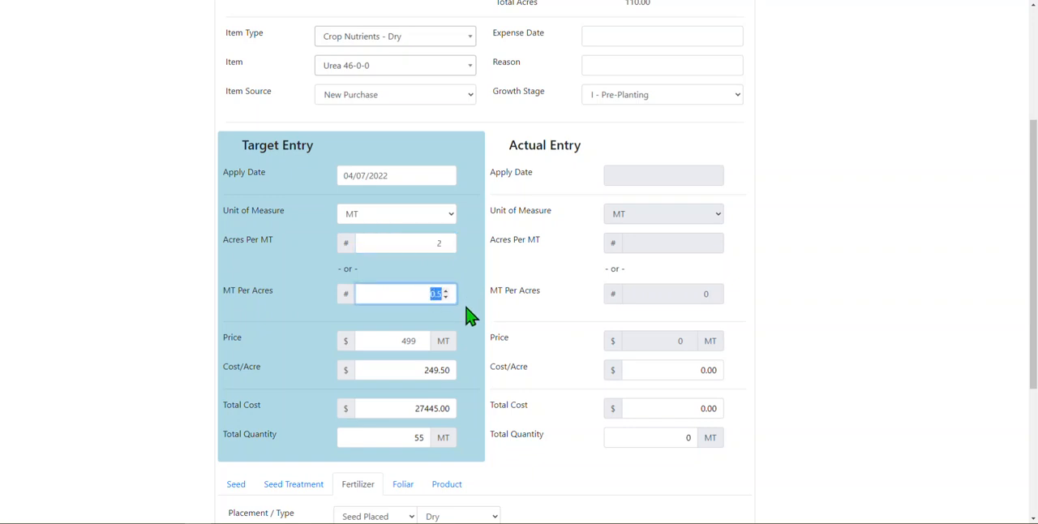
pyautogui.click(447, 218)
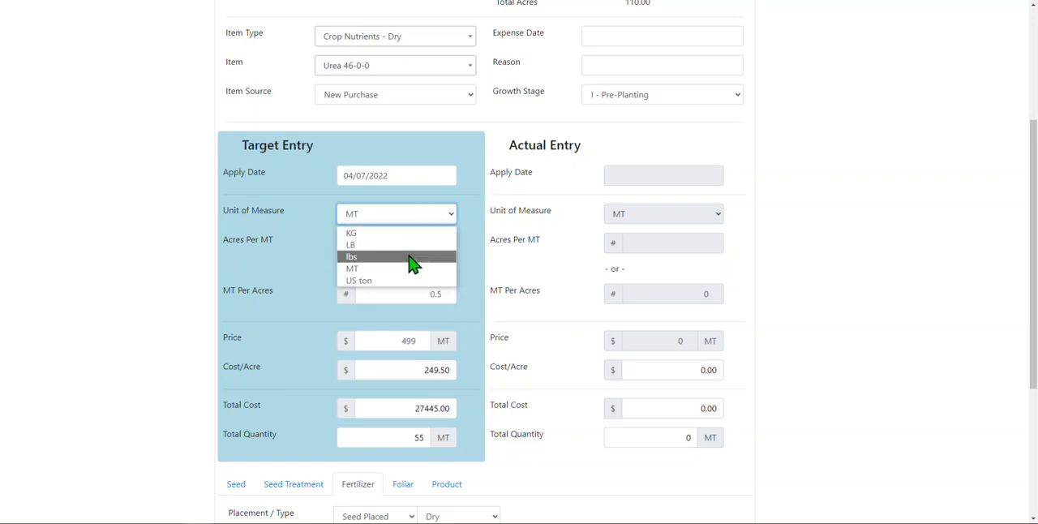
pyautogui.click(411, 256)
# - Enter a target rate of 100 lbs per acre and a price of $499 per lb for Field 1's urea
pyautogui.click(438, 296)
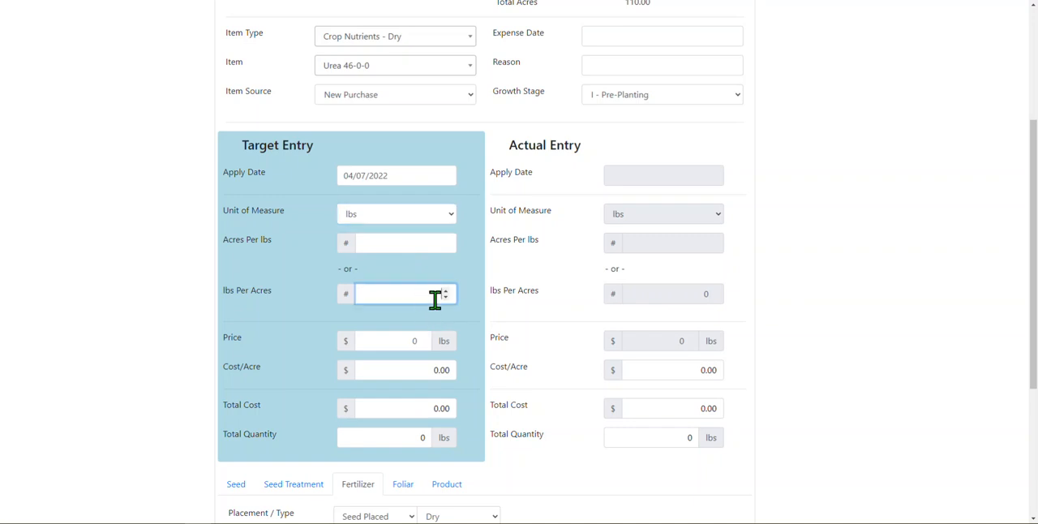
pyautogui.write('100')
pyautogui.press('Tab')
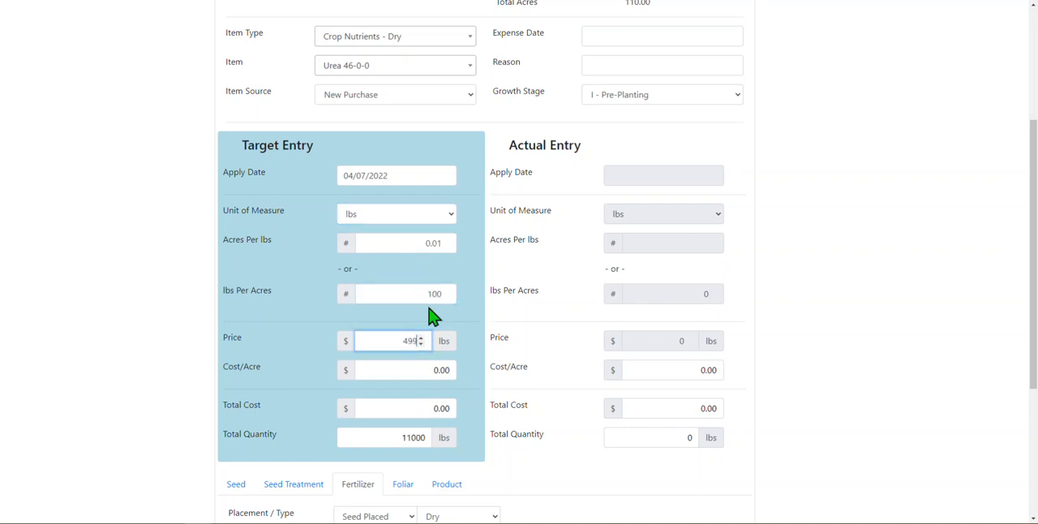
pyautogui.press('Tab')
pyautogui.click(478, 324)
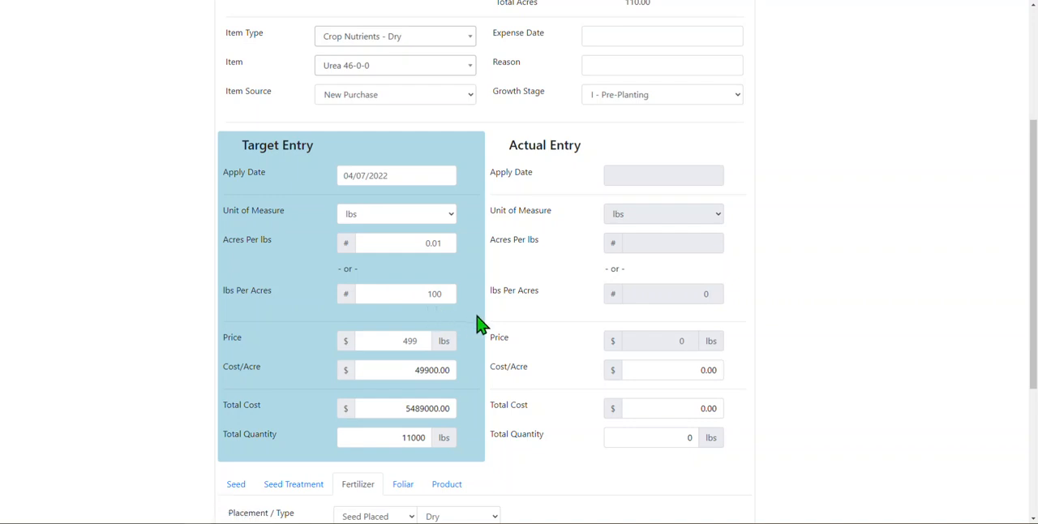
# - Set Field 1's urea target rate to 50 lbs per acre and its price to $4.99 per lb
pyautogui.moveTo(422, 292); pyautogui.dragTo(451, 292)
pyautogui.write('50')
pyautogui.press('Tab')
pyautogui.click(528, 300)
pyautogui.moveTo(400, 339); pyautogui.dragTo(438, 344)
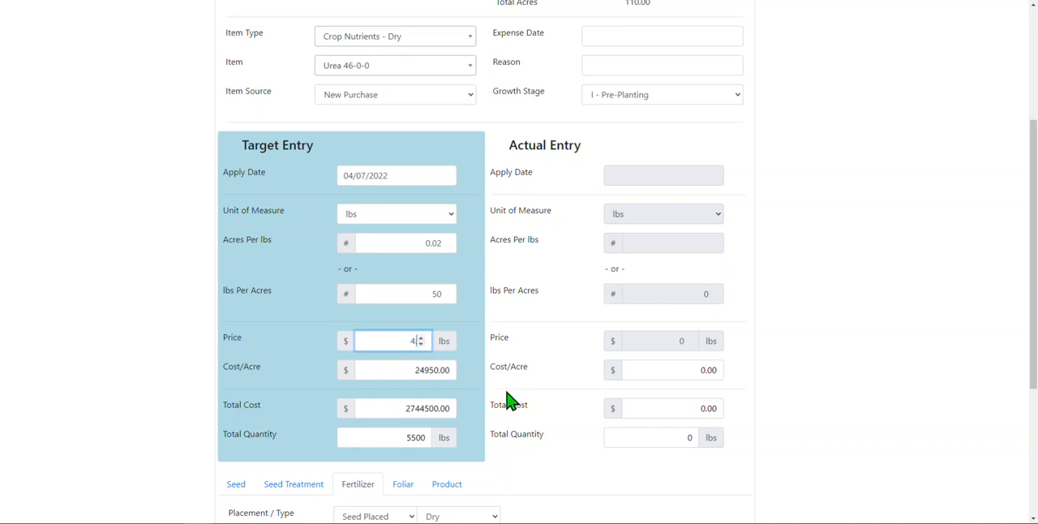
pyautogui.press('Tab')
pyautogui.click(584, 417)
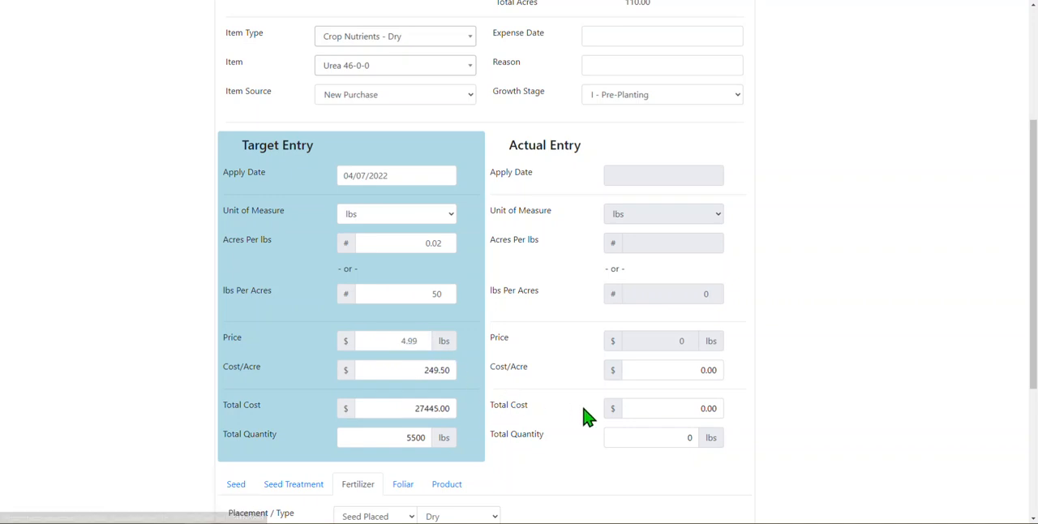
# - Save the edited urea application and check the Fertilizer list in the crop plan
pyautogui.moveTo(1035, 159); pyautogui.dragTo(1035, 365)
pyautogui.click(736, 470)
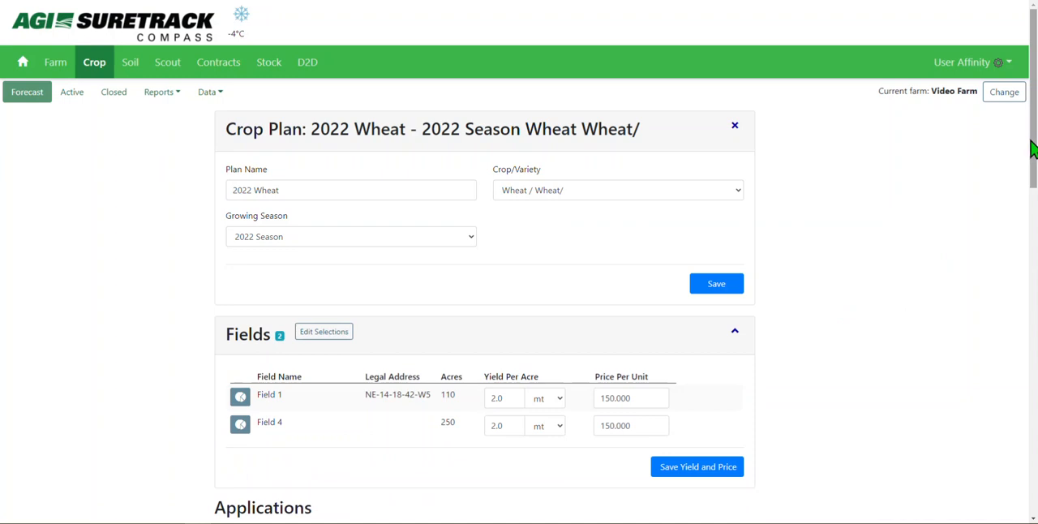
pyautogui.scroll(-4, 1029, 243)
pyautogui.scroll(-4, 1023, 284)
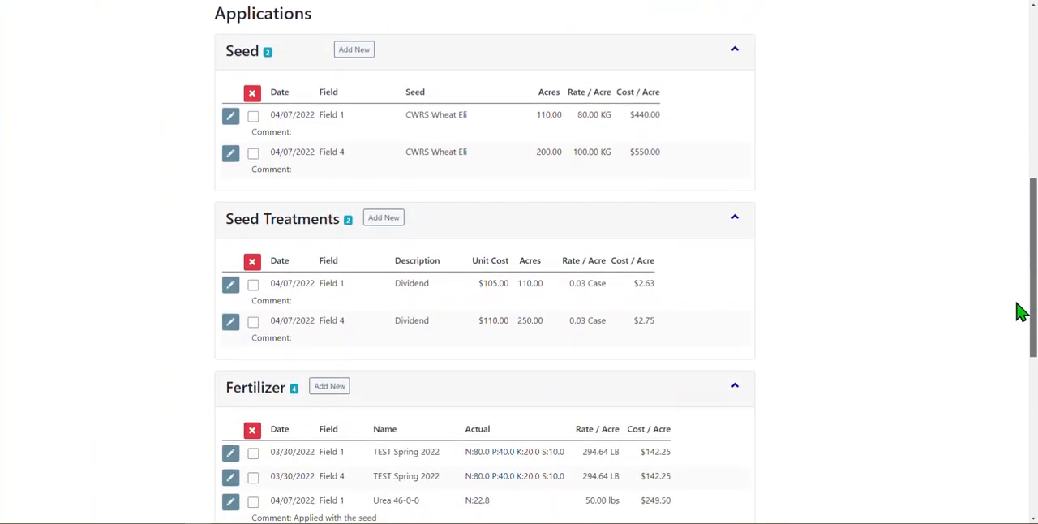